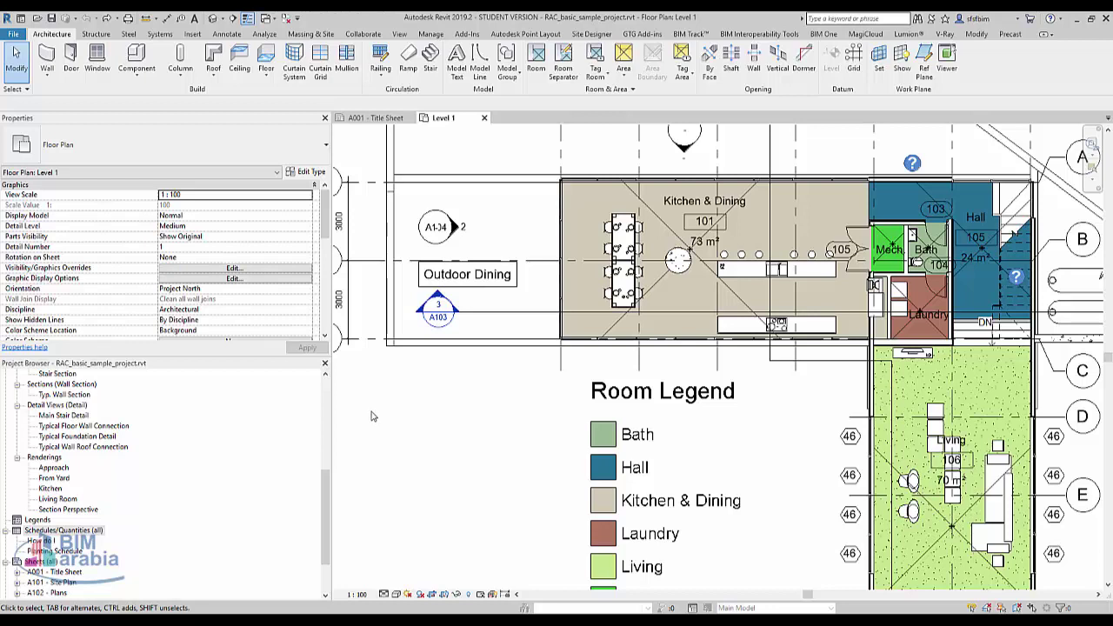
Start a new schedule for the Rooms category.
{"action": "right_click", "coordinate": [62, 530]}
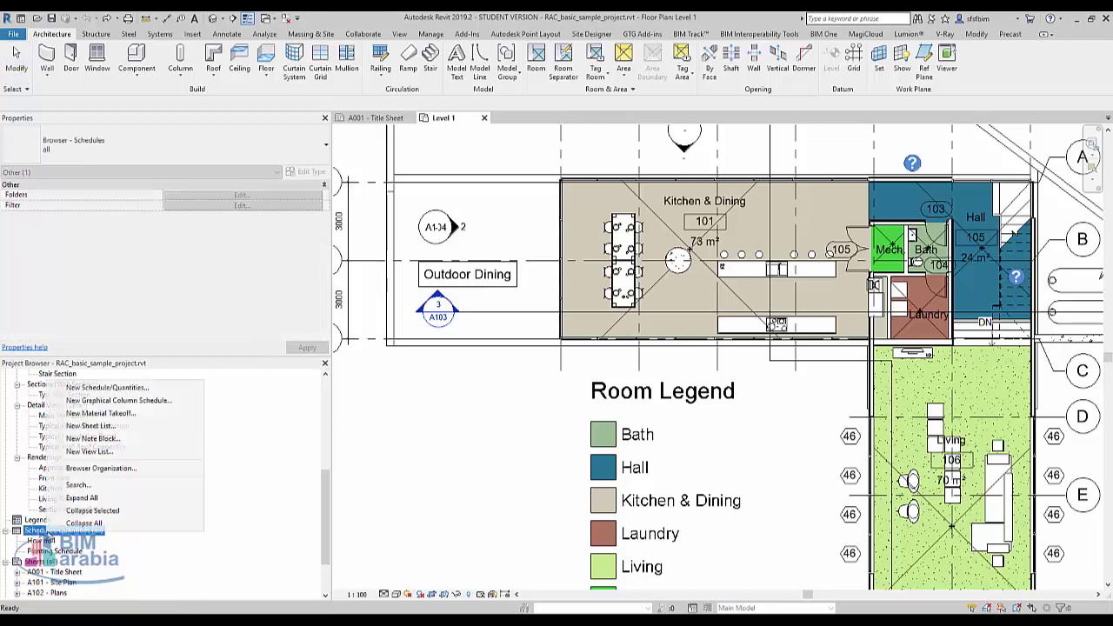
{"action": "left_click", "coordinate": [113, 388]}
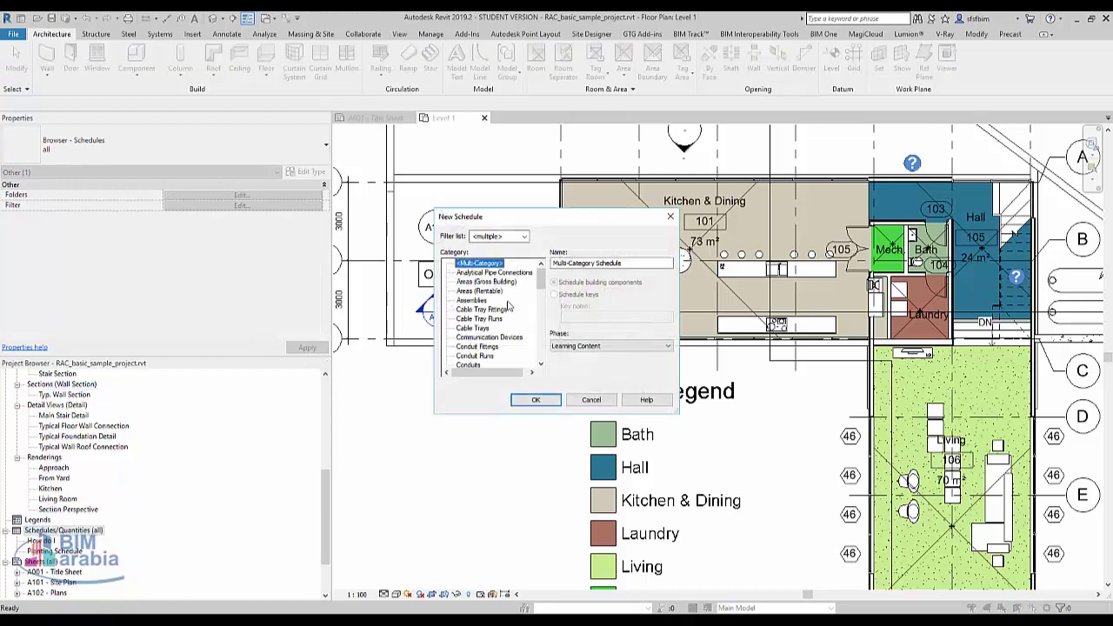
{"action": "scroll", "coordinate": [513, 309], "scroll_direction": "down", "scroll_amount": 10}
{"action": "left_click", "coordinate": [487, 346]}
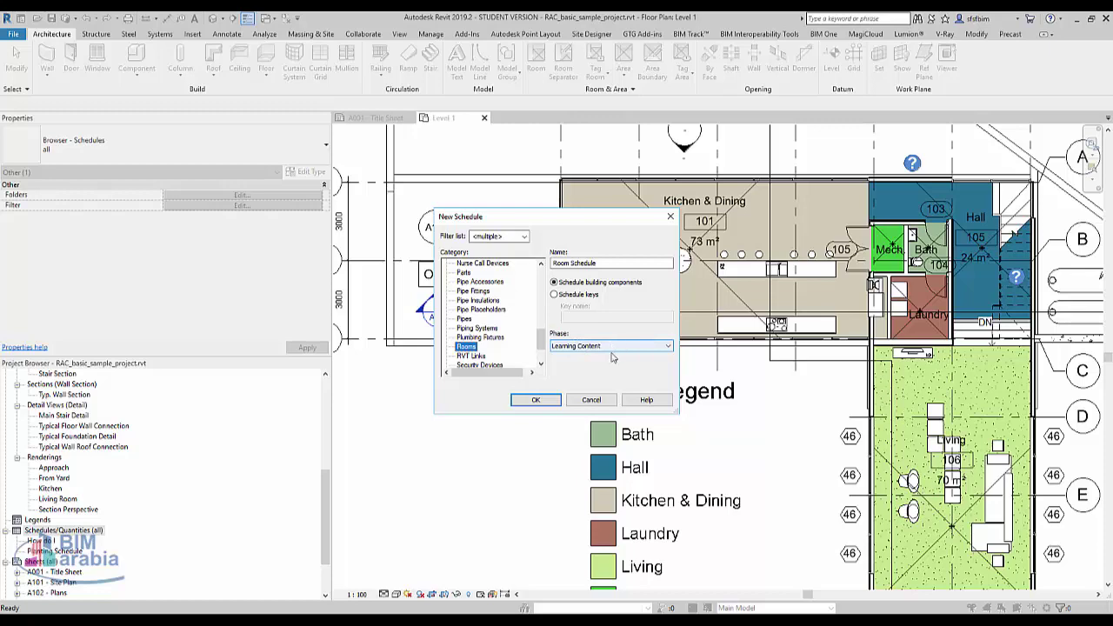
{"action": "left_click", "coordinate": [557, 402]}
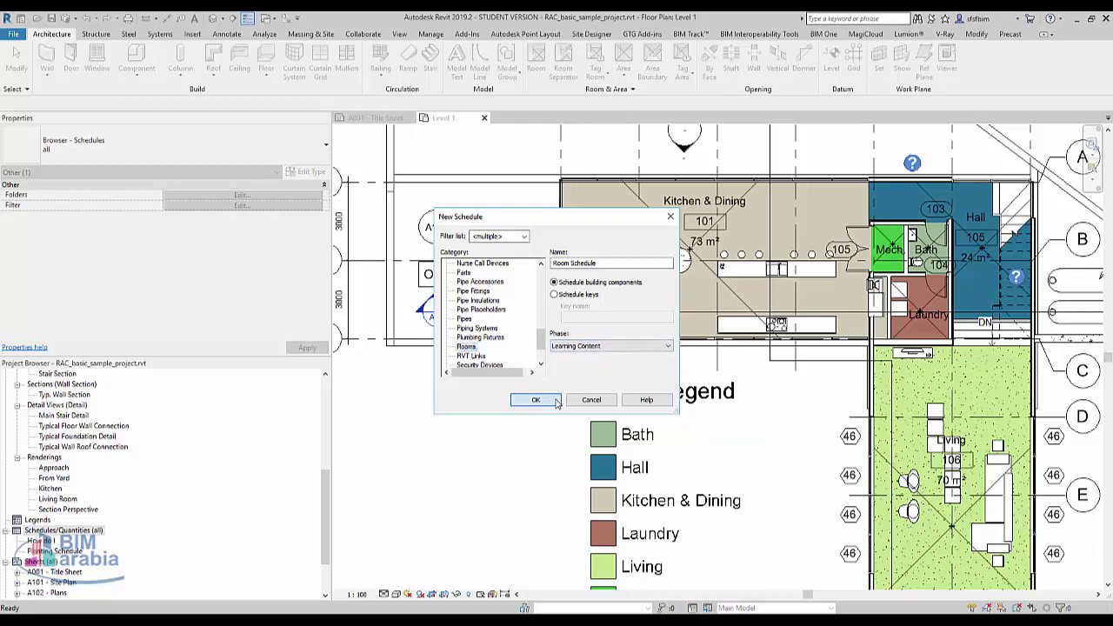
Add the Area, Number and Name fields and open the Room Schedule.
{"action": "double_click", "coordinate": [634, 222]}
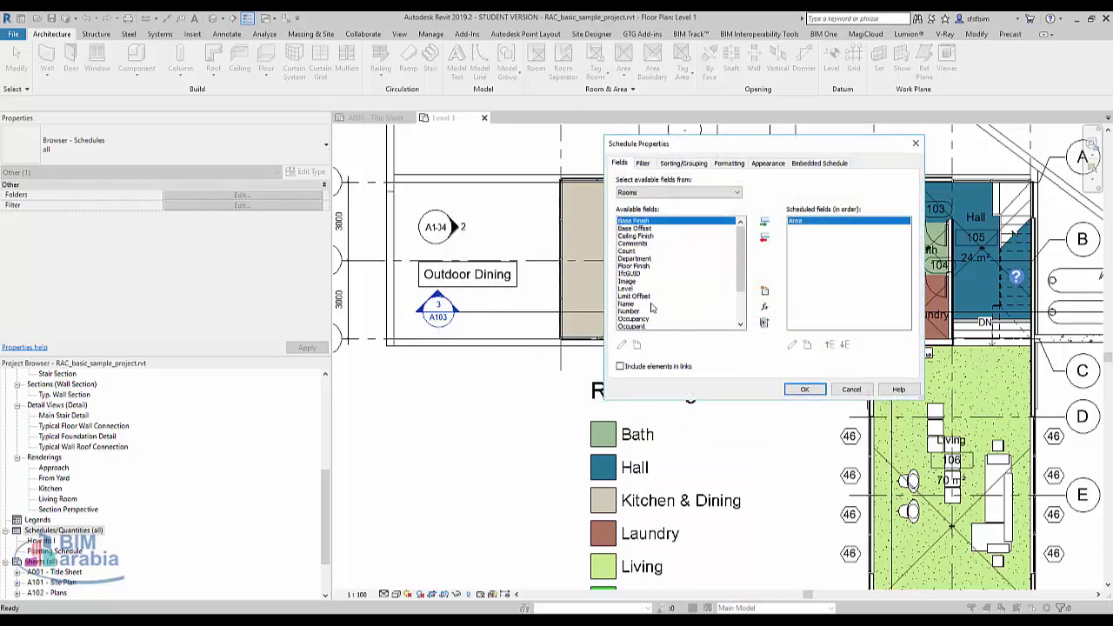
{"action": "double_click", "coordinate": [653, 311]}
{"action": "double_click", "coordinate": [648, 305]}
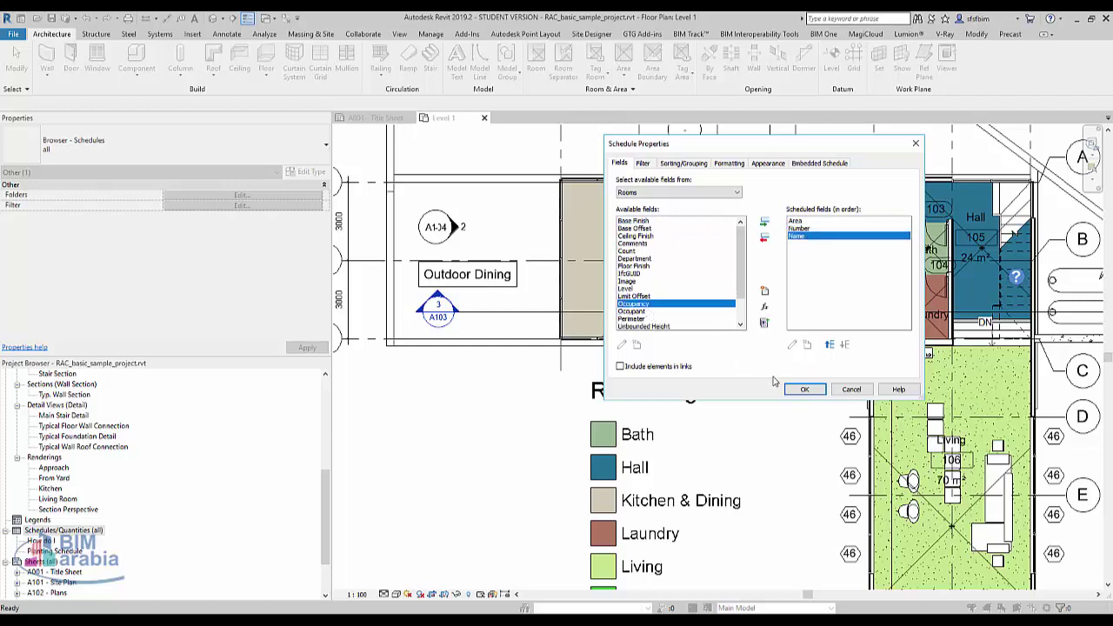
{"action": "left_click", "coordinate": [804, 389]}
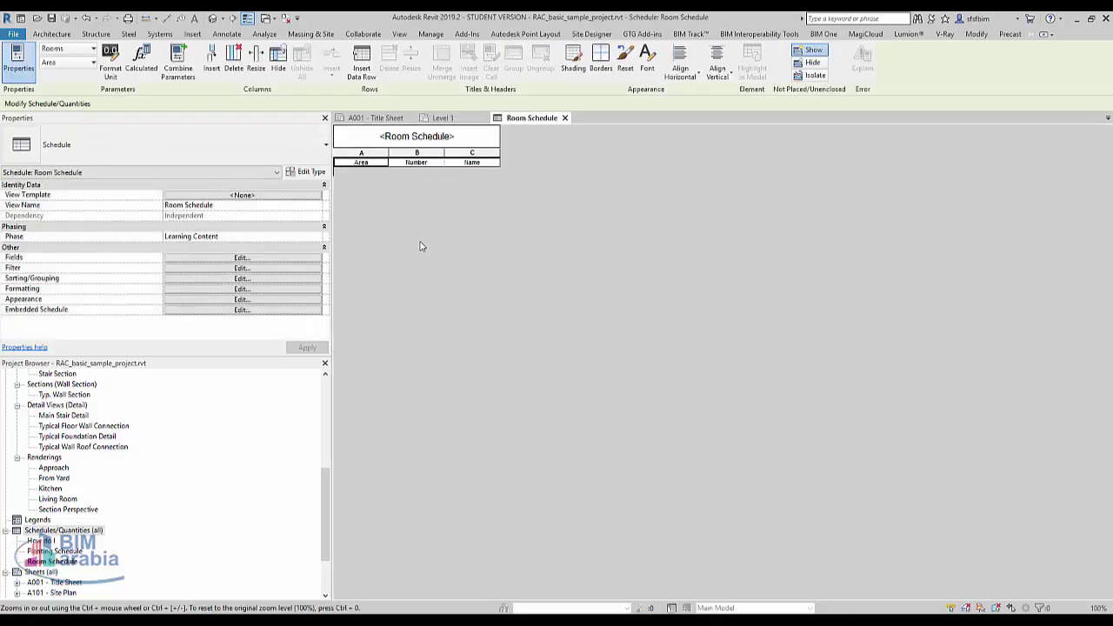
Start another Rooms schedule with the phase set to Working Drawings.
{"action": "right_click", "coordinate": [65, 532]}
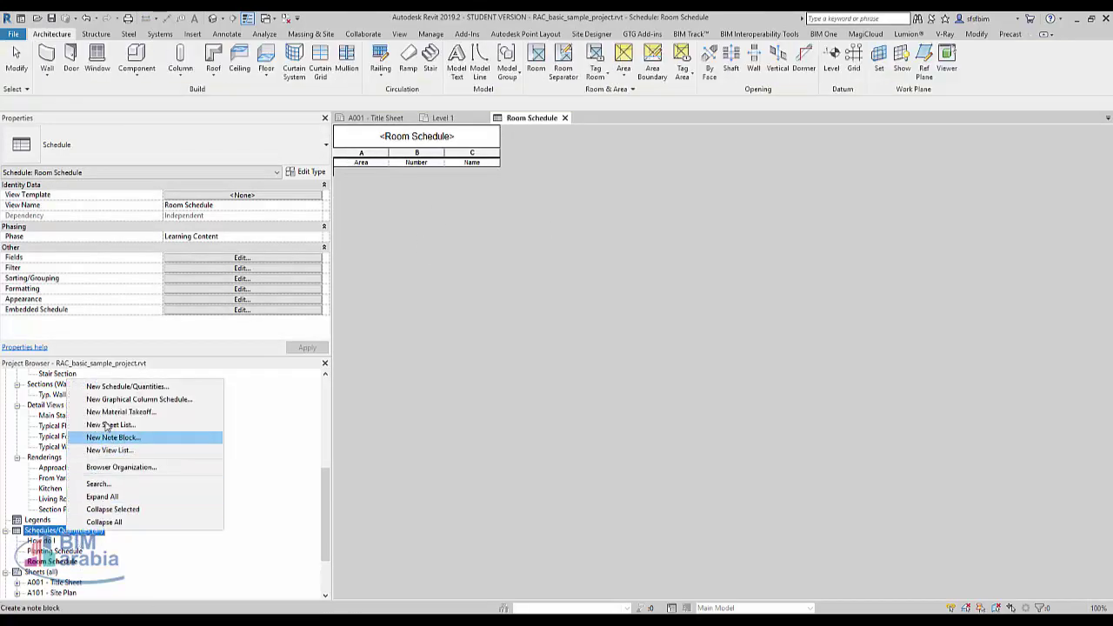
{"action": "left_click", "coordinate": [122, 386]}
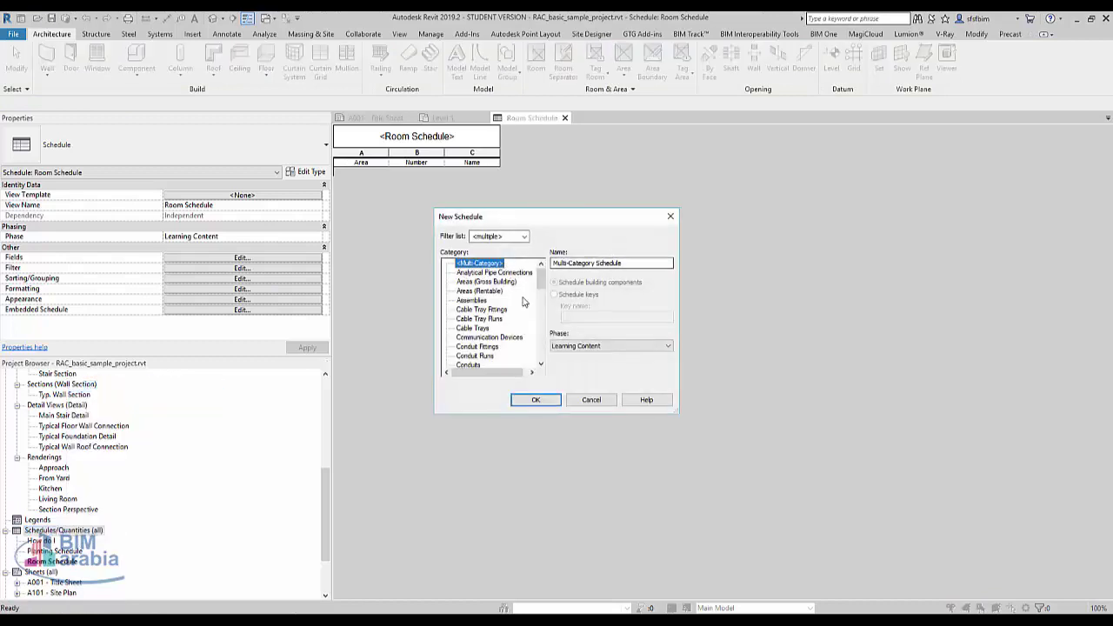
{"action": "left_click", "coordinate": [609, 345]}
{"action": "left_click", "coordinate": [592, 359]}
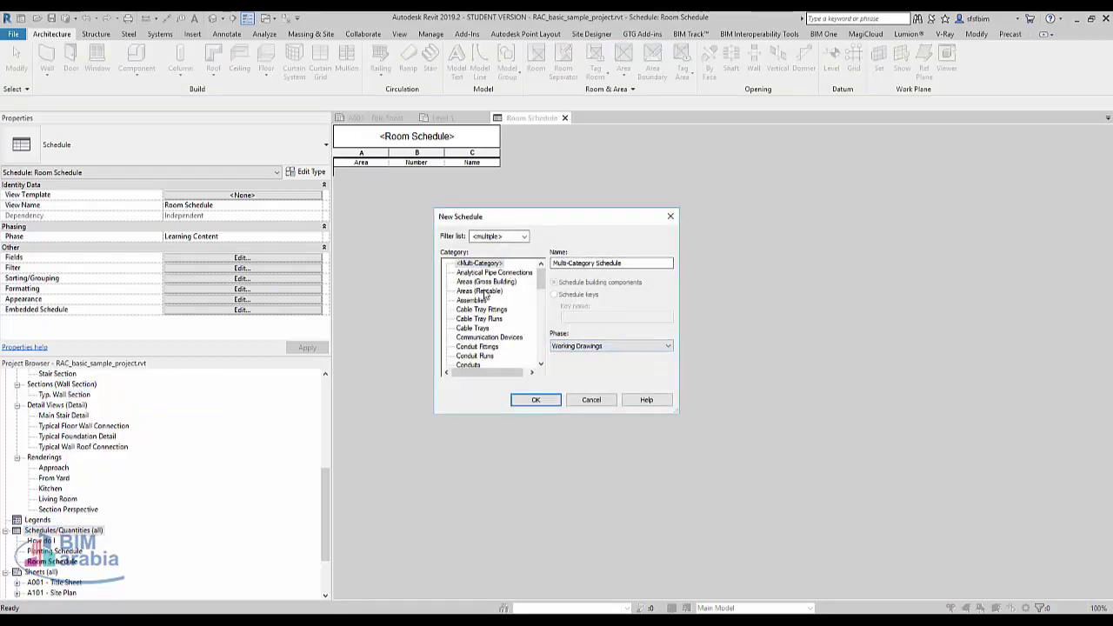
{"action": "left_click", "coordinate": [491, 265]}
{"action": "scroll", "coordinate": [485, 298], "scroll_direction": "down", "scroll_amount": 10}
{"action": "left_click", "coordinate": [485, 344]}
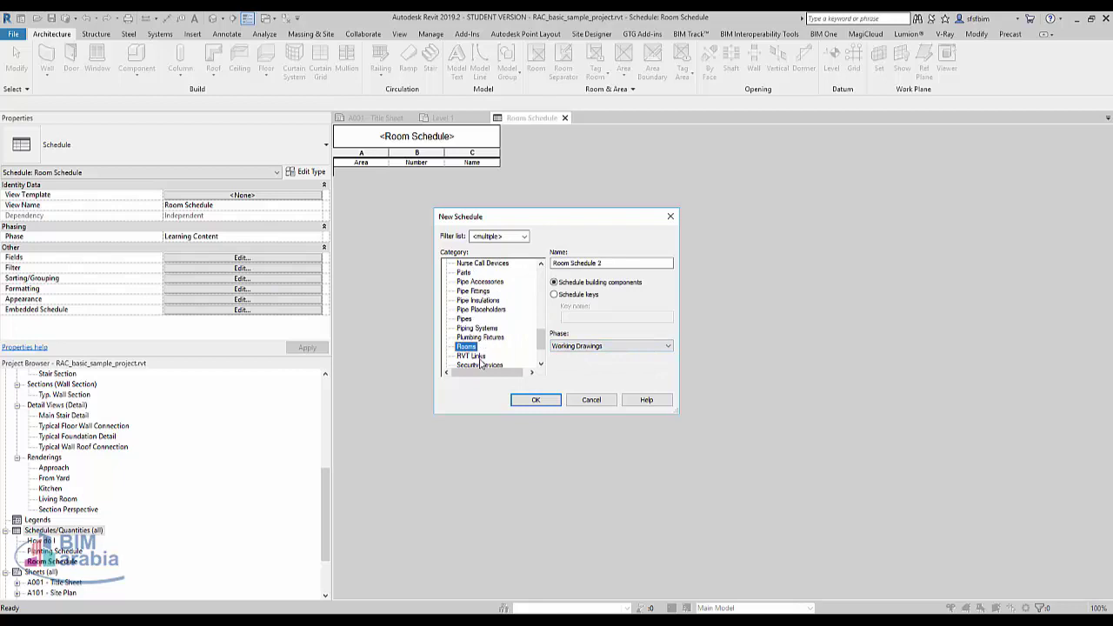
{"action": "left_click", "coordinate": [530, 399]}
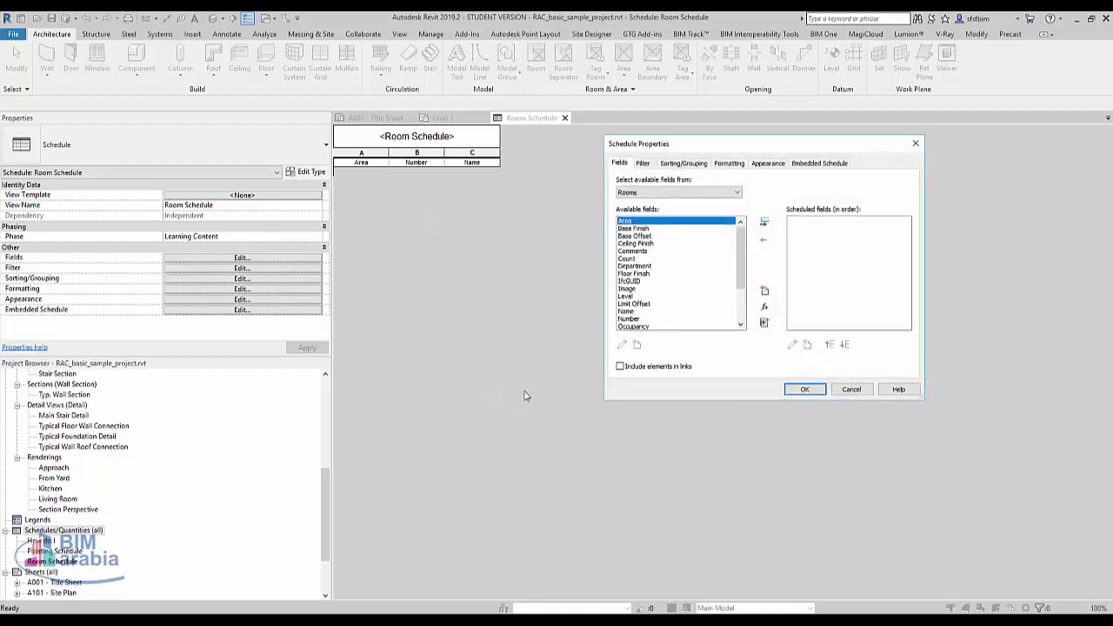
Add the Area, Name, Number and Volume fields to Room Schedule 2.
{"action": "double_click", "coordinate": [643, 222]}
{"action": "double_click", "coordinate": [635, 305]}
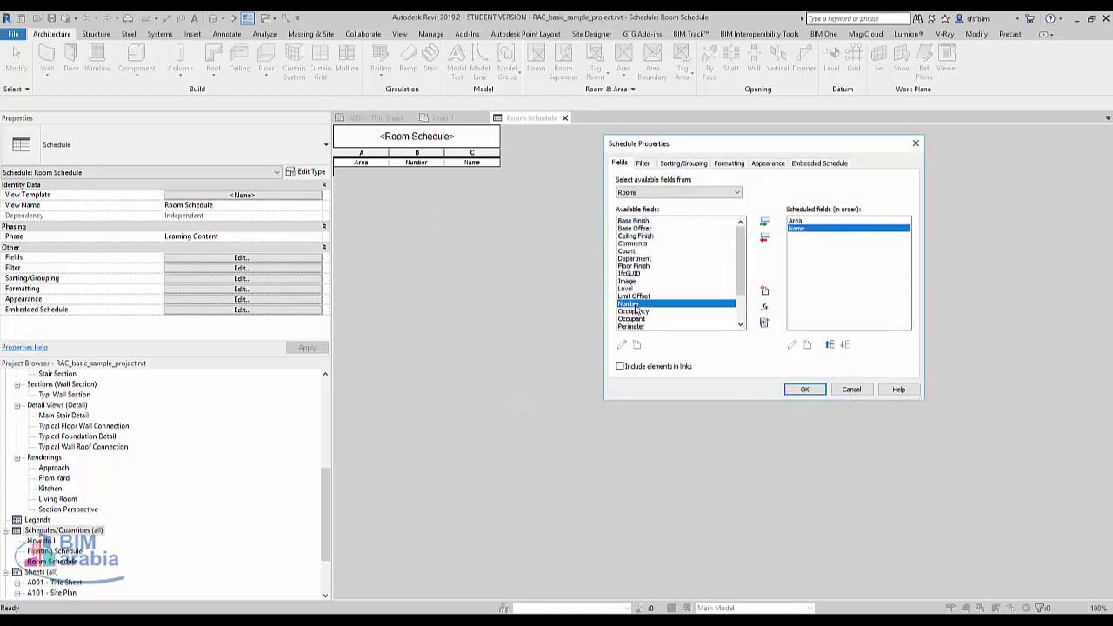
{"action": "double_click", "coordinate": [633, 304]}
{"action": "scroll", "coordinate": [640, 314], "scroll_direction": "down", "scroll_amount": 2}
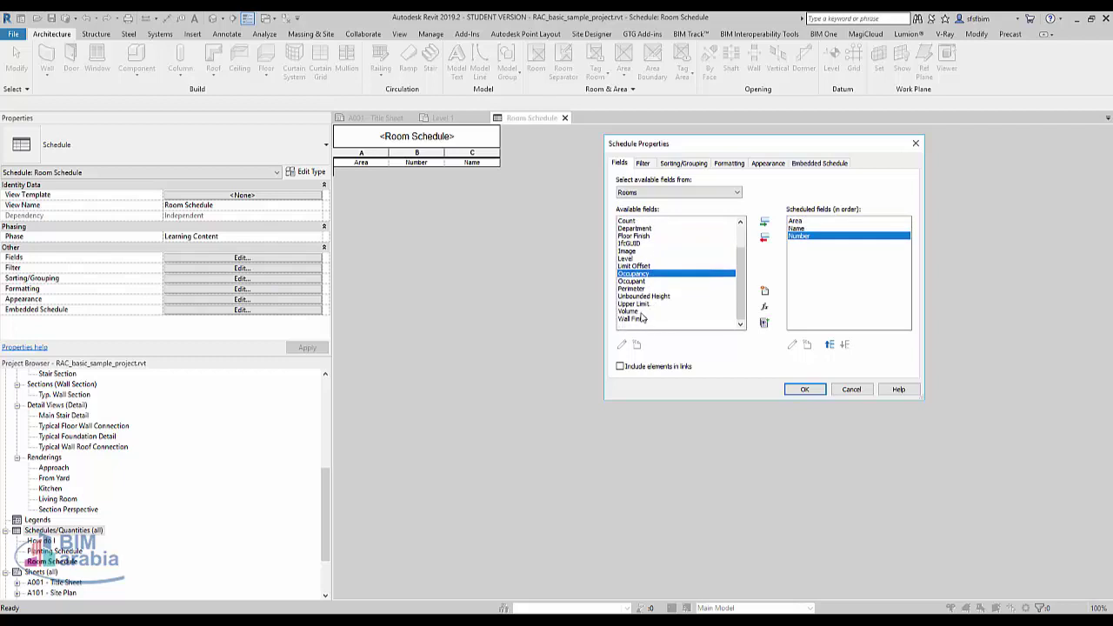
{"action": "double_click", "coordinate": [628, 311]}
{"action": "left_click", "coordinate": [804, 389]}
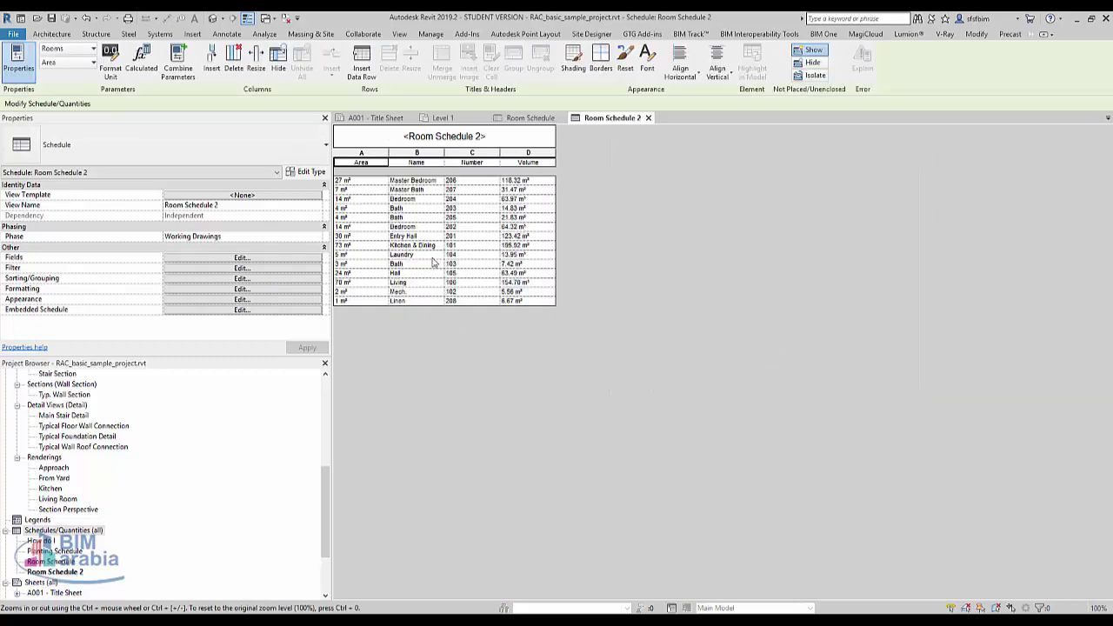
Add the Level field as a fifth column and set Sort by to Level.
{"action": "left_click", "coordinate": [270, 259]}
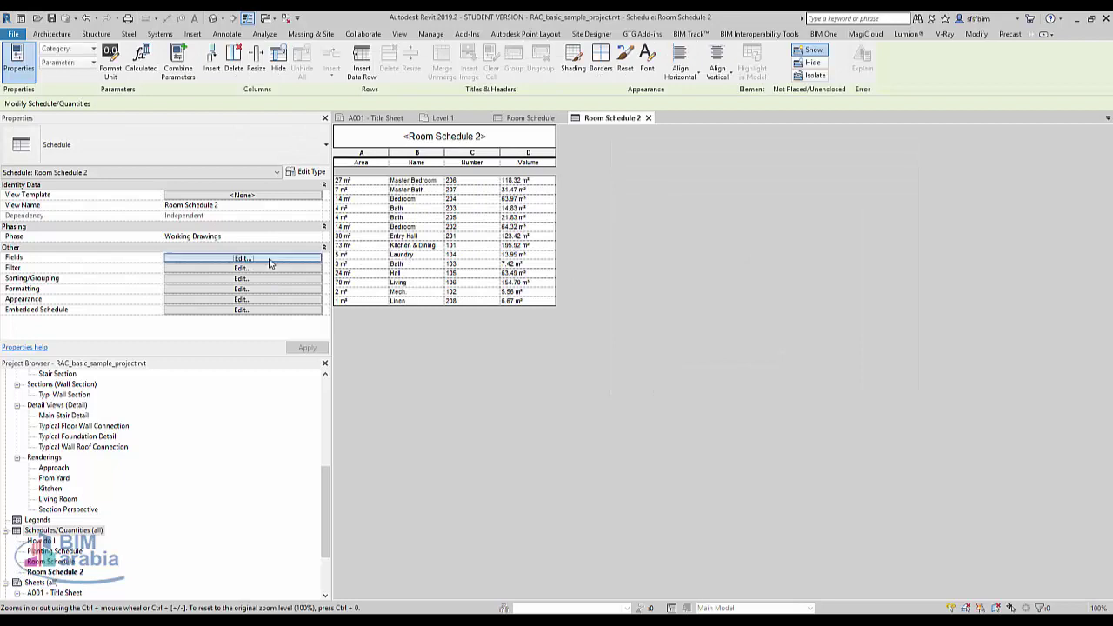
{"action": "left_click", "coordinate": [677, 252]}
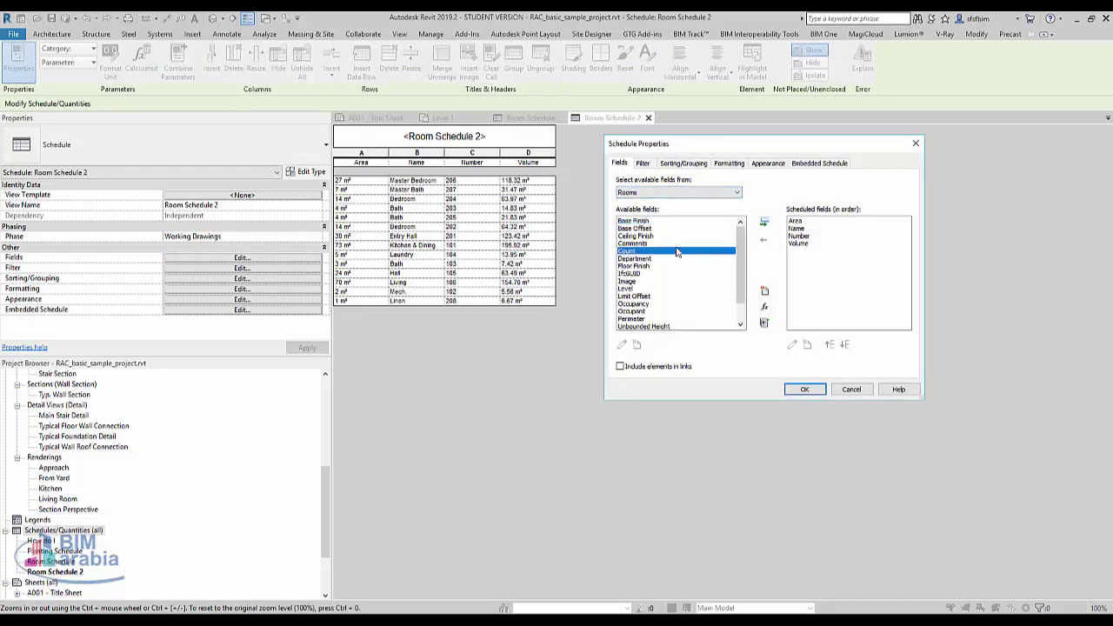
{"action": "left_click", "coordinate": [684, 289]}
{"action": "double_click", "coordinate": [685, 291]}
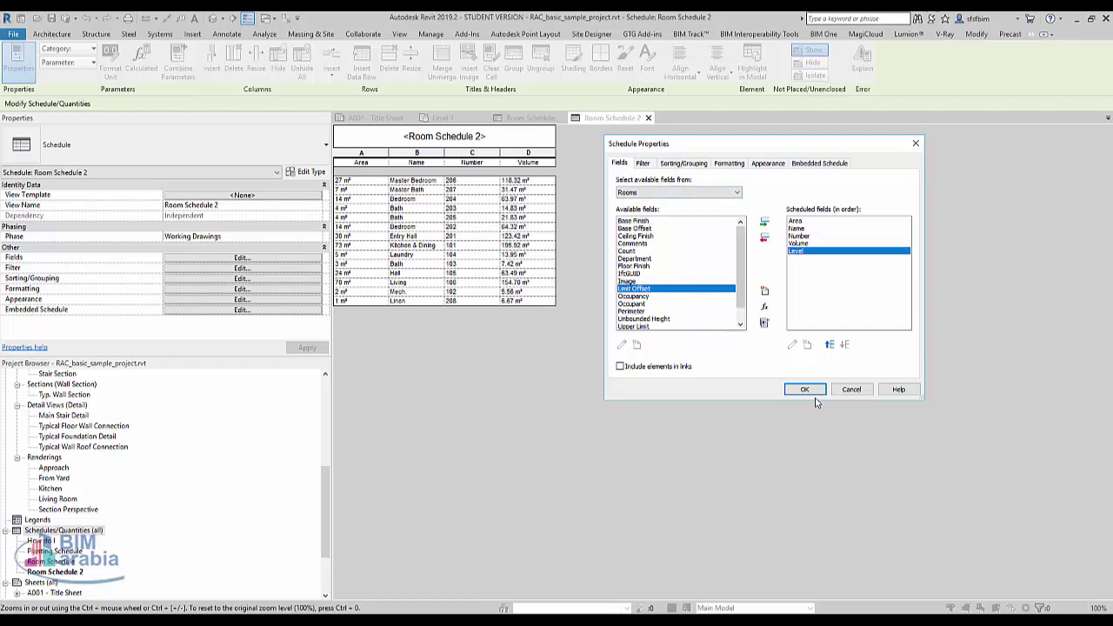
{"action": "left_click", "coordinate": [682, 163]}
{"action": "left_click", "coordinate": [705, 183]}
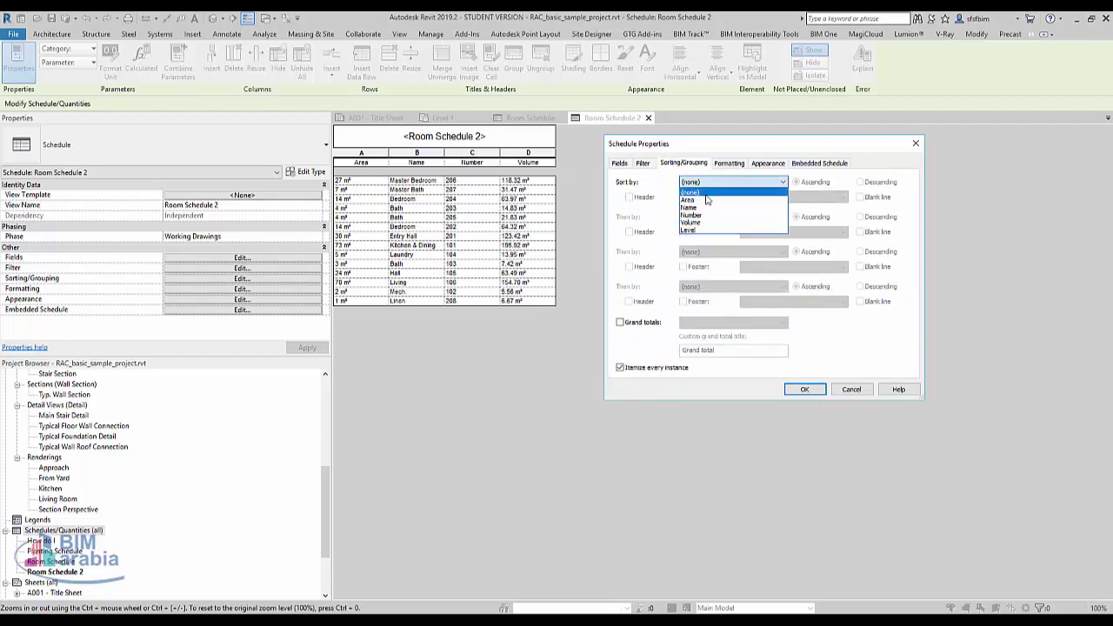
{"action": "left_click", "coordinate": [706, 229]}
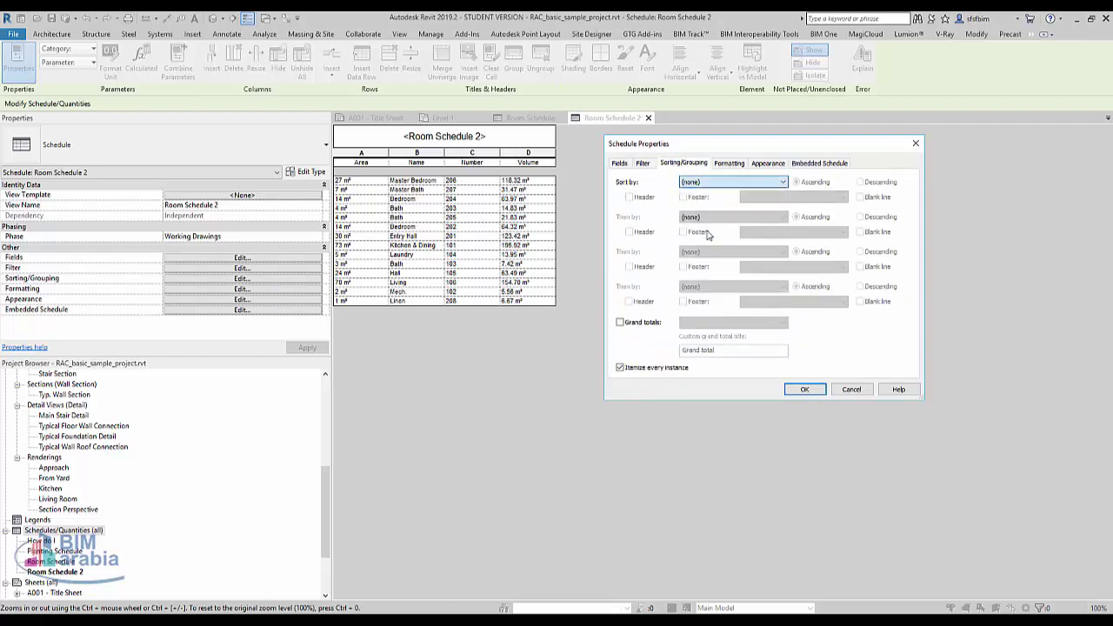
{"action": "left_click", "coordinate": [805, 389]}
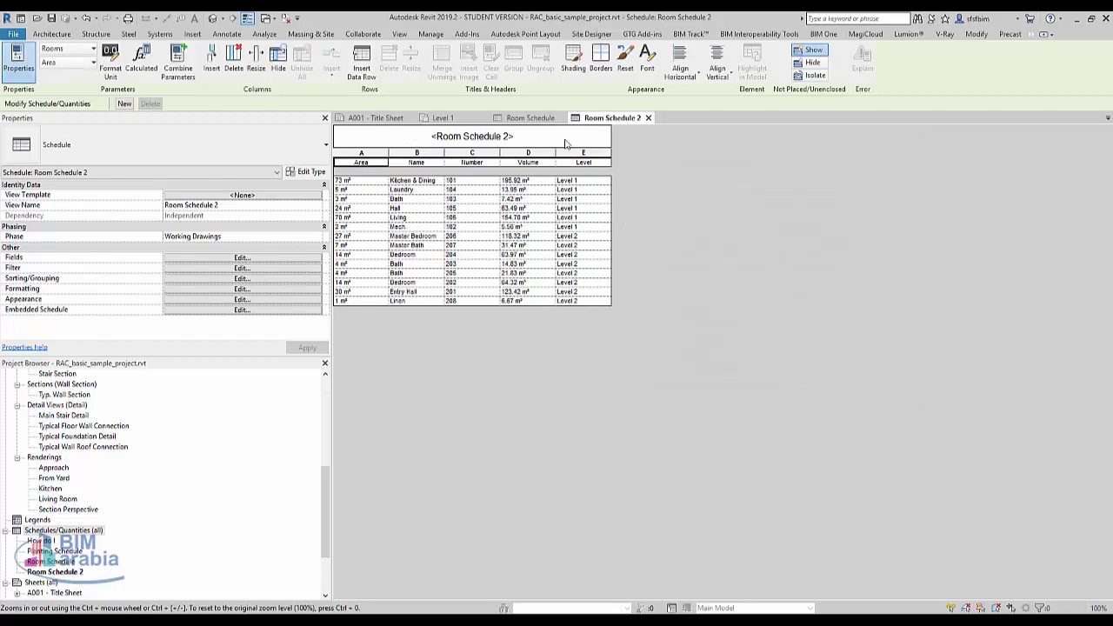
Change Sort by to Area and turn on a Footer with title, count and totals.
{"action": "left_click", "coordinate": [263, 260]}
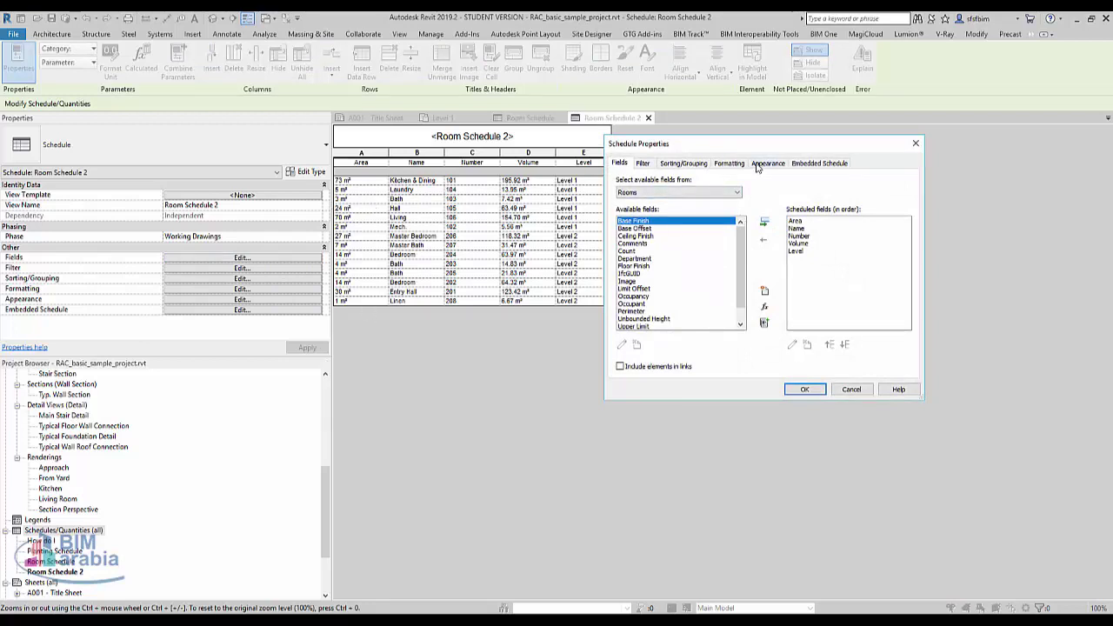
{"action": "left_click", "coordinate": [674, 164]}
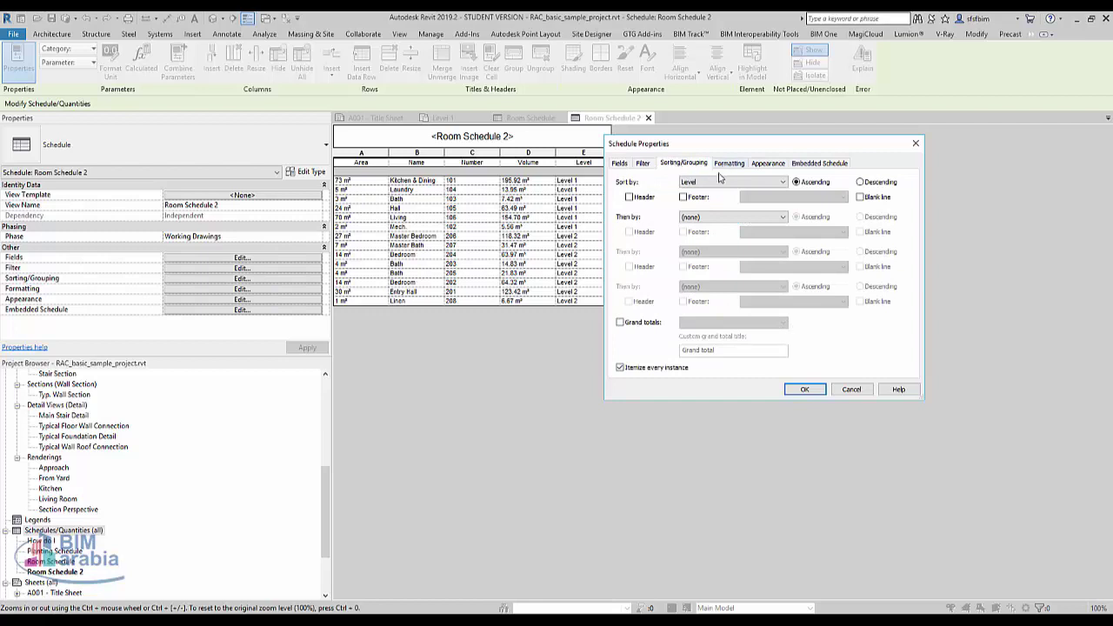
{"action": "left_click", "coordinate": [720, 182]}
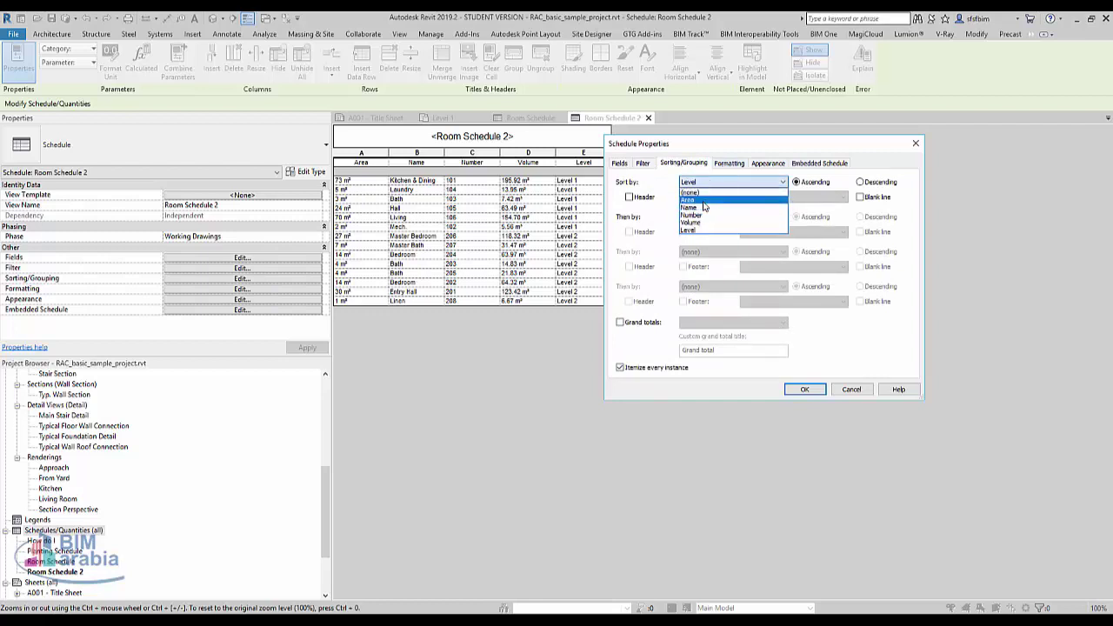
{"action": "left_click", "coordinate": [696, 199]}
{"action": "left_click", "coordinate": [696, 199]}
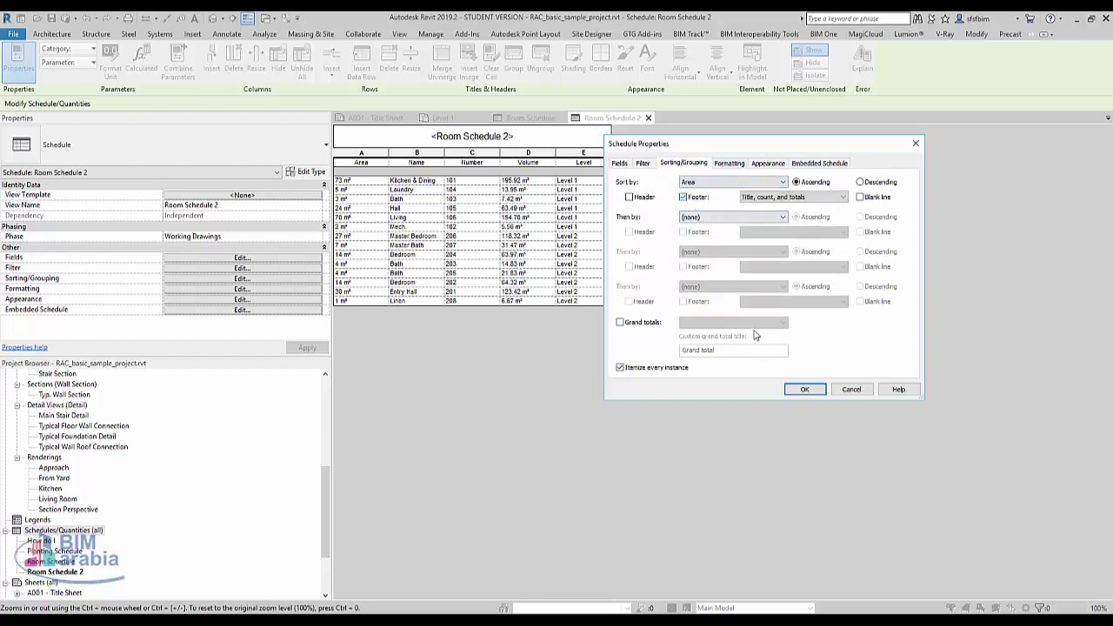
{"action": "left_click", "coordinate": [795, 389]}
Untick the Footer option for the Area sort so rooms form one continuous list.
{"action": "left_click", "coordinate": [276, 258]}
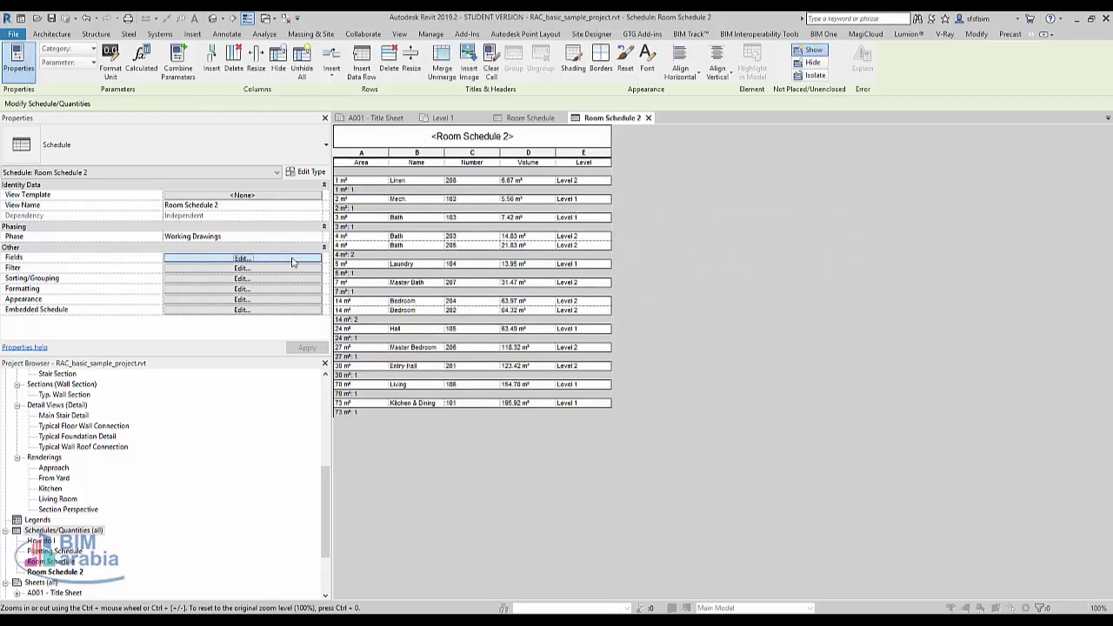
{"action": "left_click", "coordinate": [730, 164]}
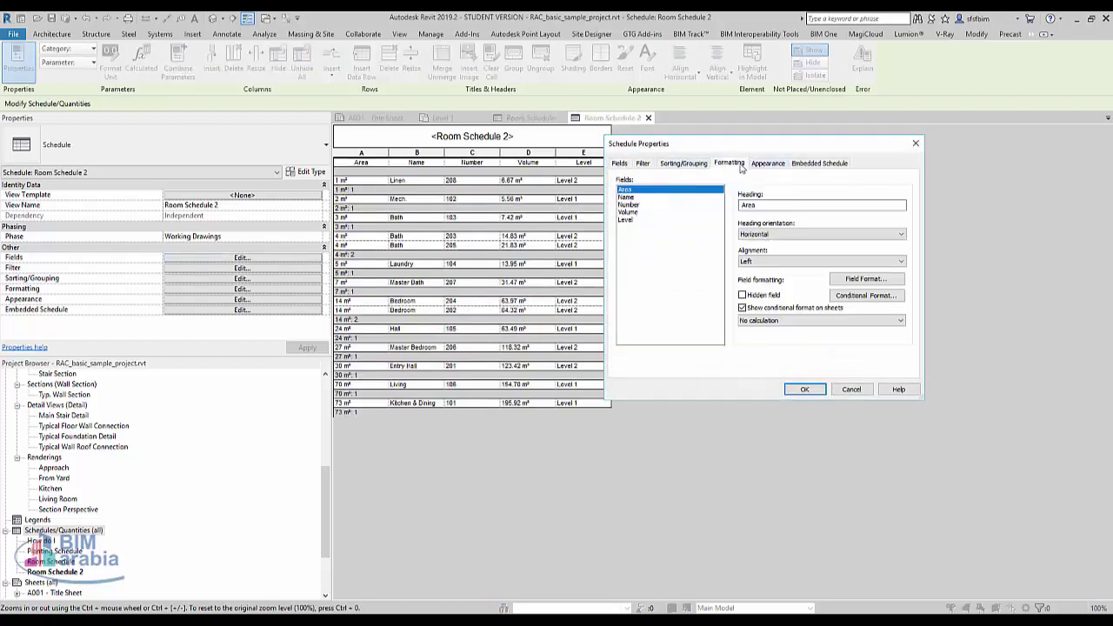
{"action": "left_click", "coordinate": [766, 165]}
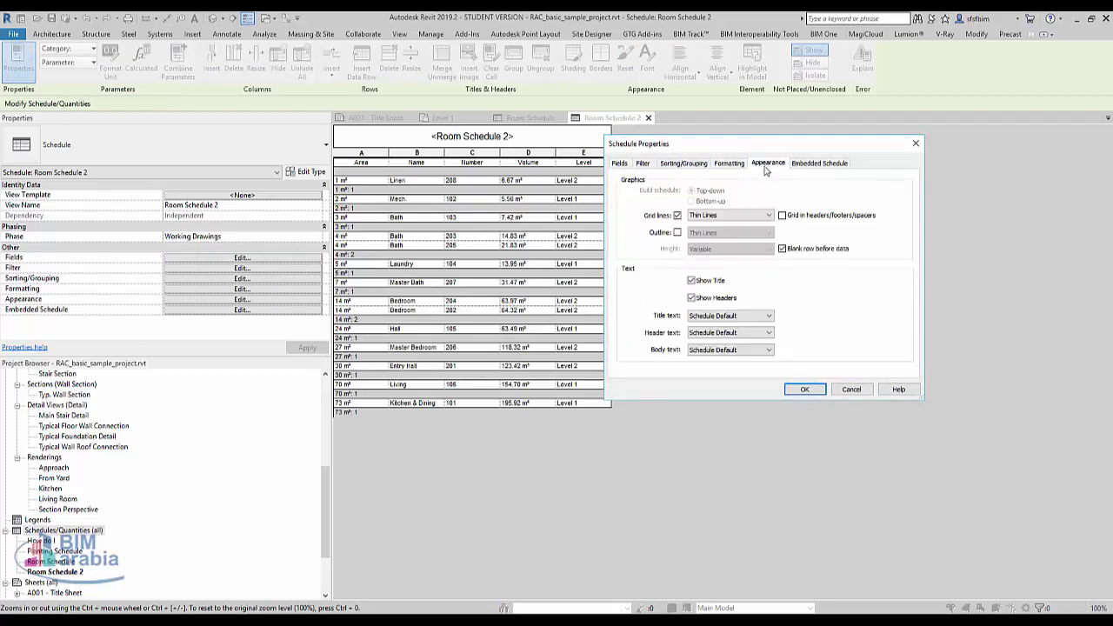
{"action": "left_click", "coordinate": [685, 167]}
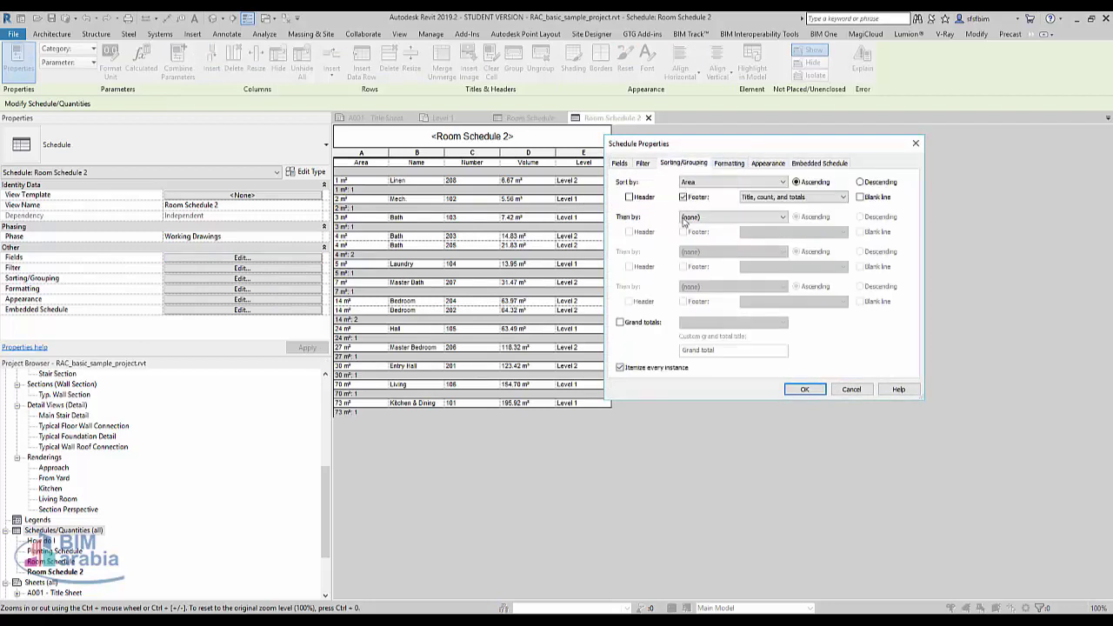
{"action": "left_click", "coordinate": [703, 199]}
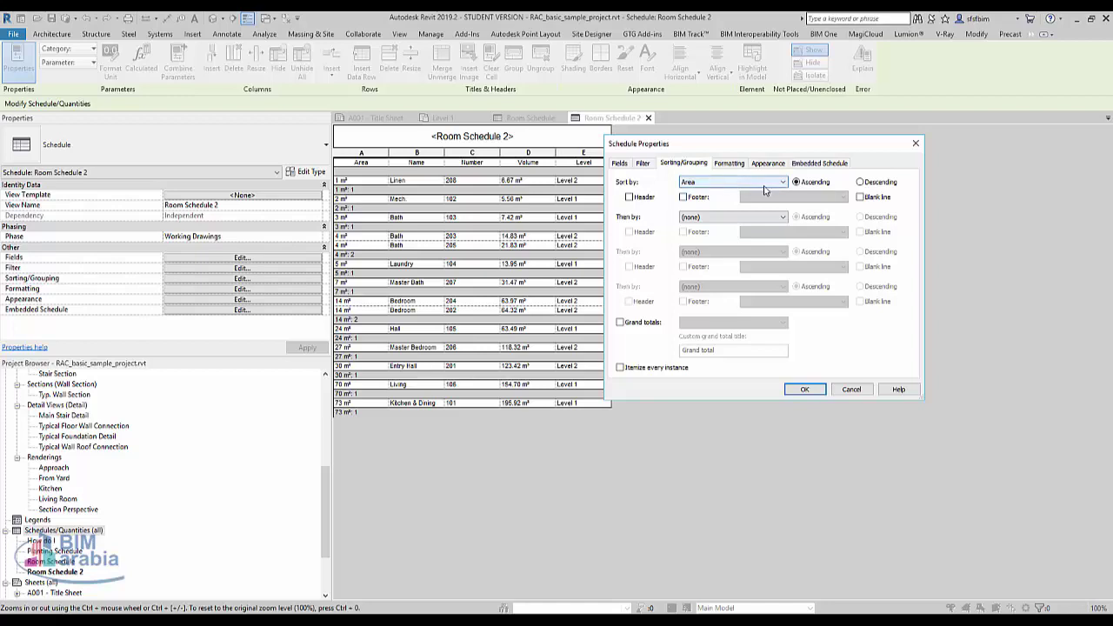
{"action": "left_click", "coordinate": [804, 390]}
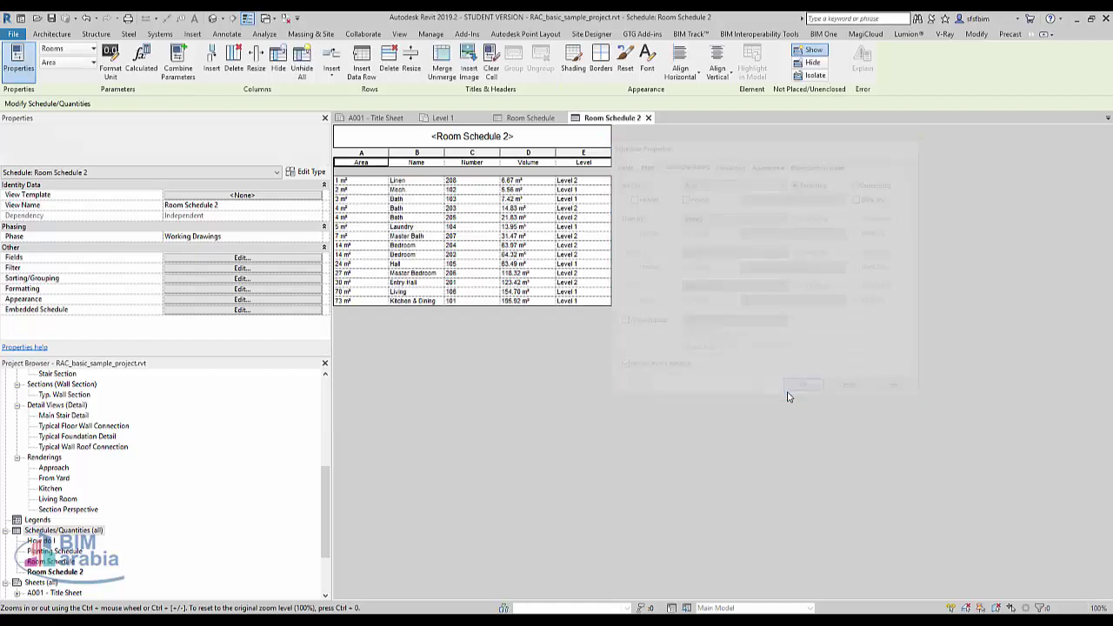
{"action": "left_click", "coordinate": [274, 260]}
Set Sort by to Name and uncheck Itemize every instance.
{"action": "left_click", "coordinate": [769, 164]}
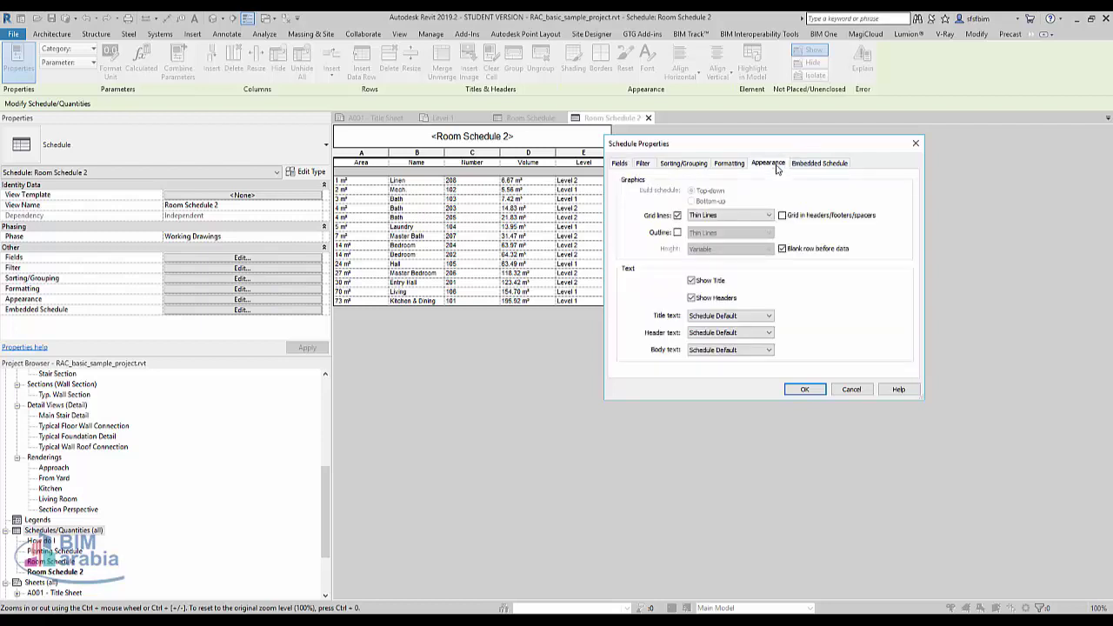
{"action": "left_click", "coordinate": [694, 165]}
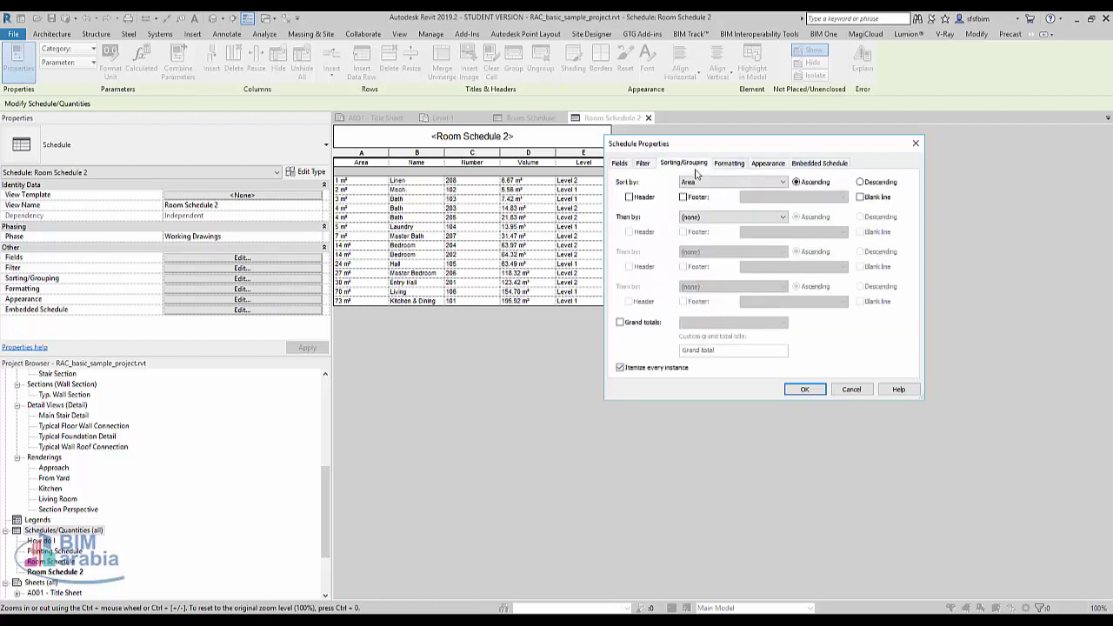
{"action": "left_click", "coordinate": [718, 182]}
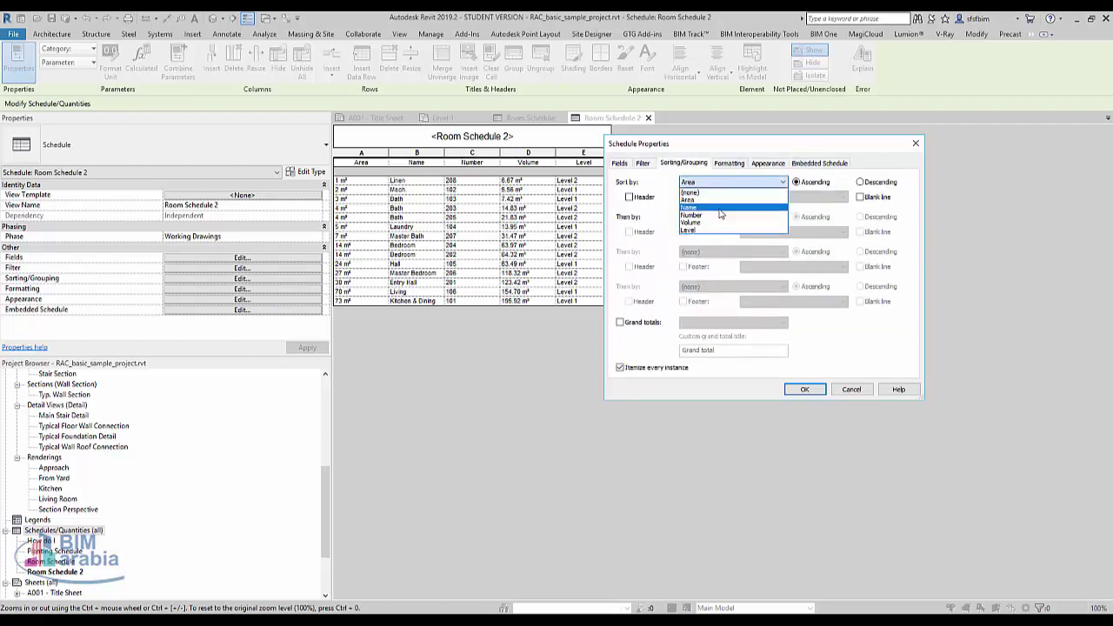
{"action": "left_click", "coordinate": [719, 209]}
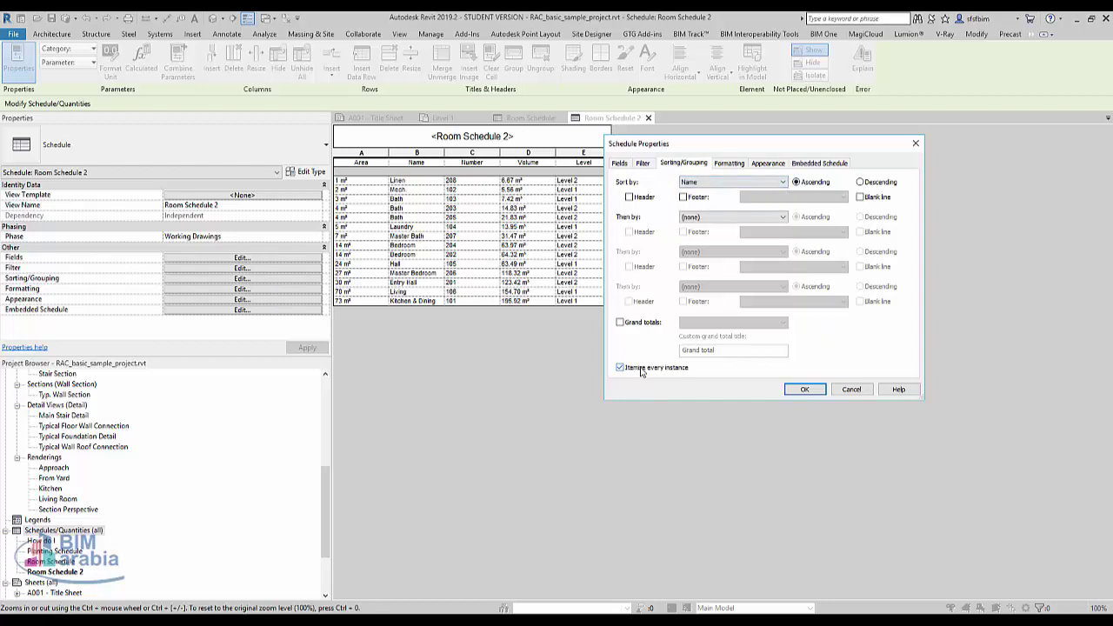
{"action": "left_click", "coordinate": [706, 183]}
{"action": "left_click", "coordinate": [709, 193]}
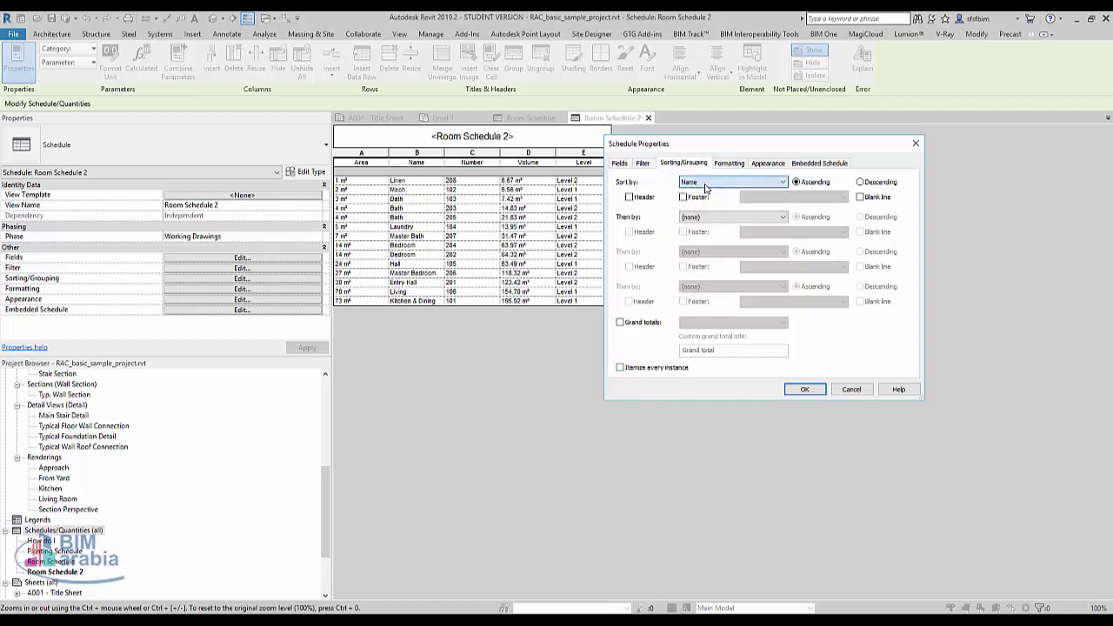
{"action": "left_click", "coordinate": [804, 390]}
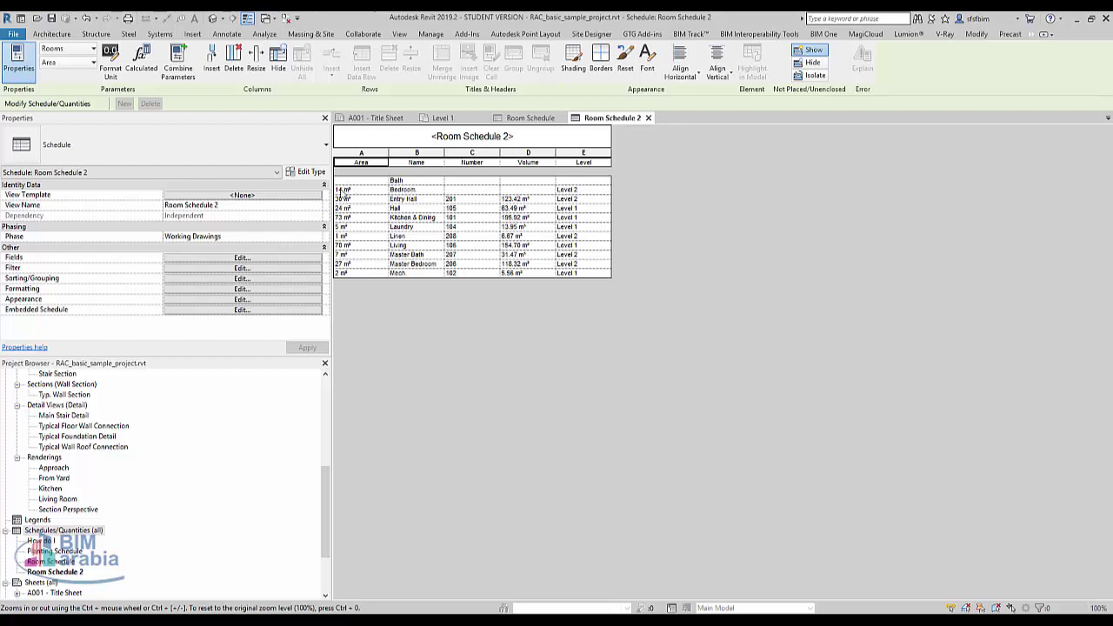
Set the Area field's calculation to Calculate totals.
{"action": "left_click", "coordinate": [272, 258]}
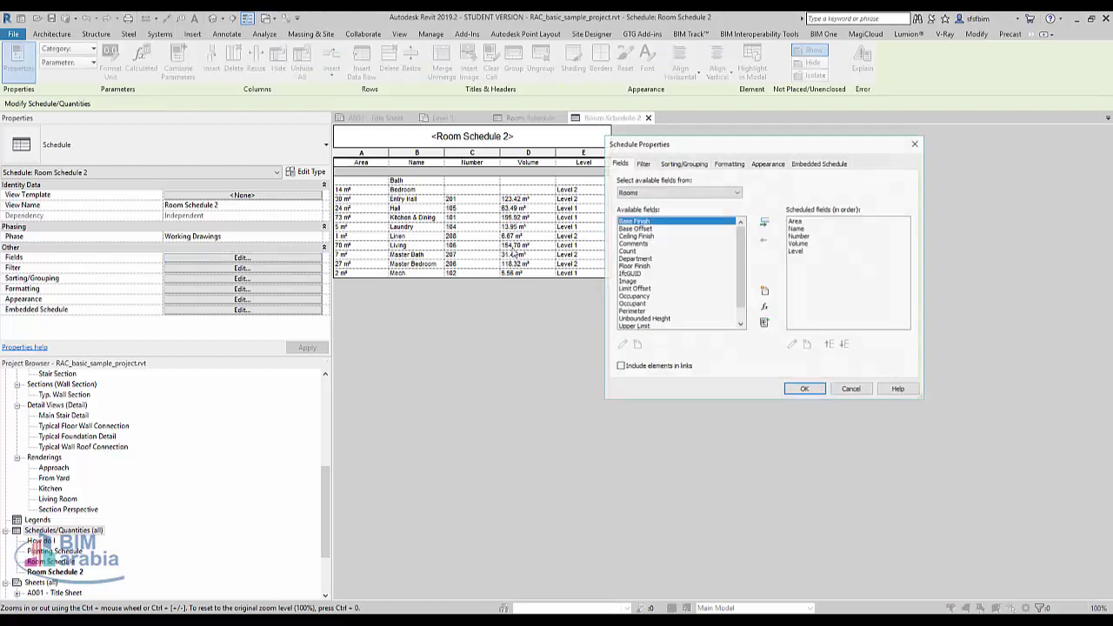
{"action": "left_click", "coordinate": [762, 164]}
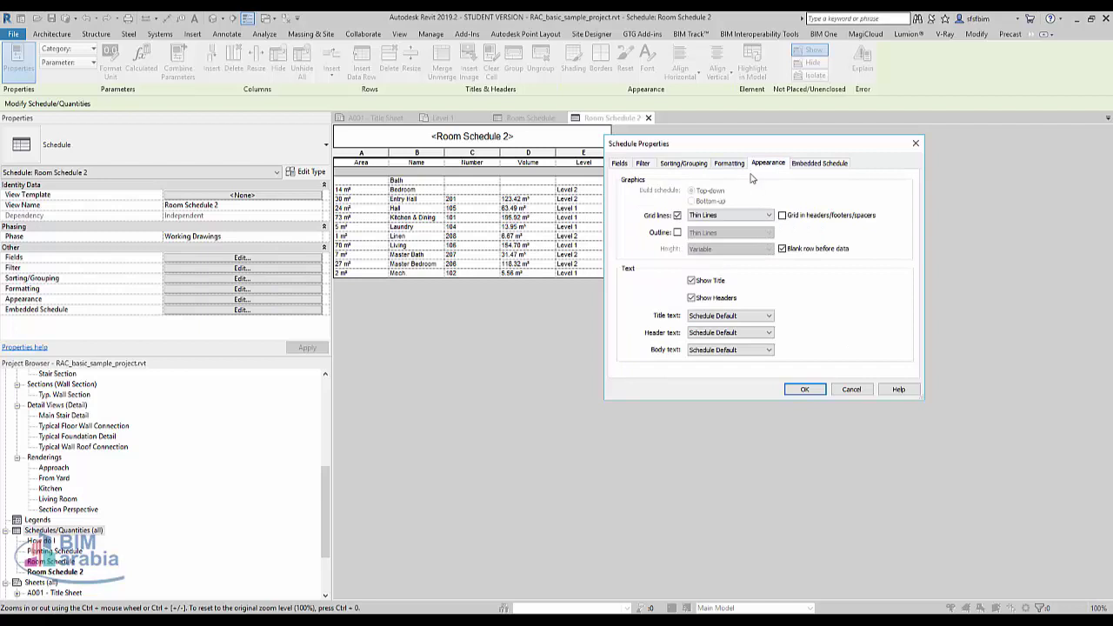
{"action": "left_click", "coordinate": [731, 164]}
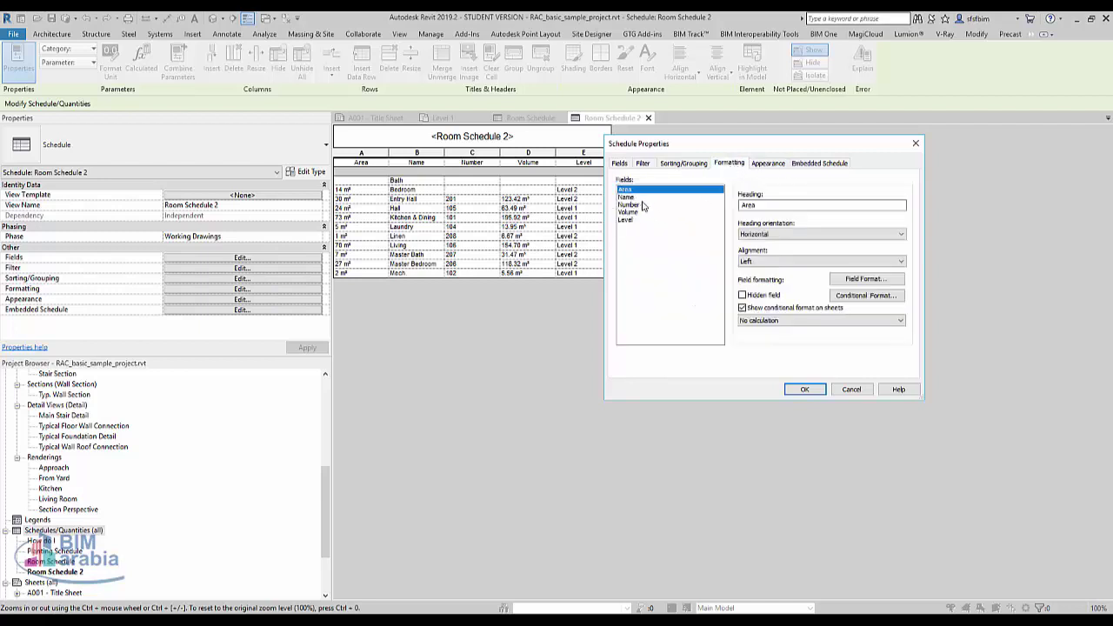
{"action": "left_click", "coordinate": [794, 320]}
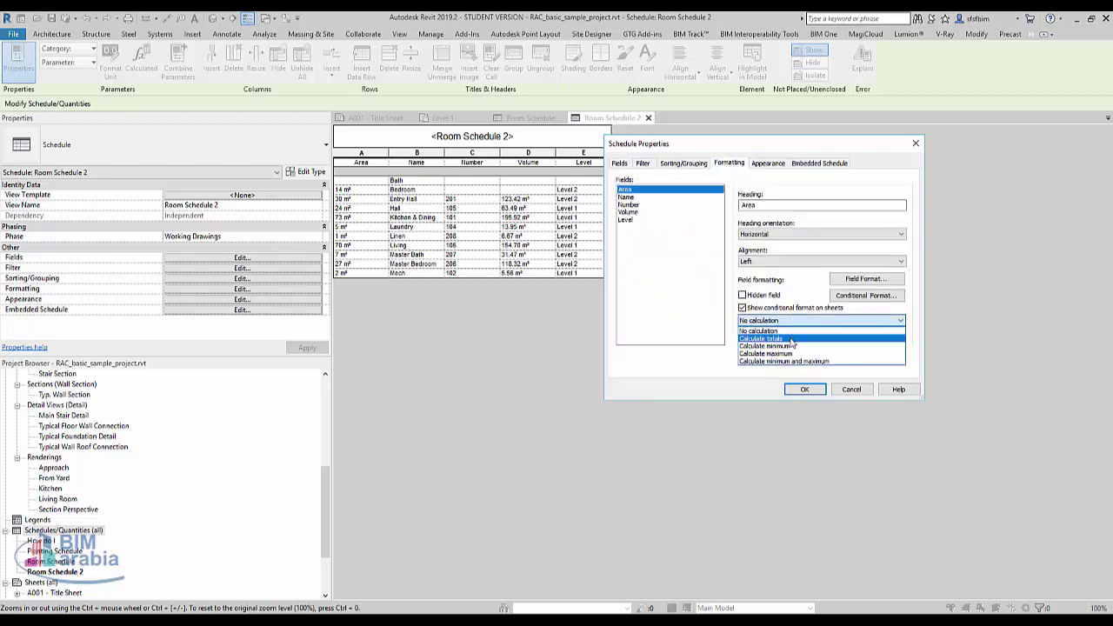
{"action": "left_click", "coordinate": [792, 340]}
{"action": "left_click", "coordinate": [805, 389]}
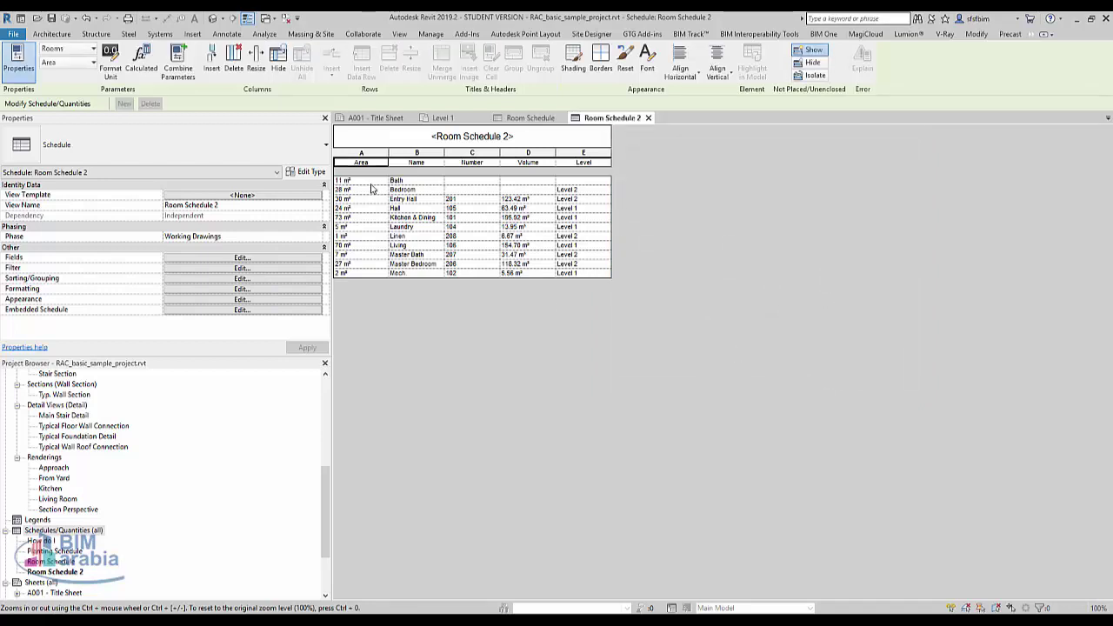
Set the Area field's calculation to Calculate minimum.
{"action": "left_click", "coordinate": [289, 258]}
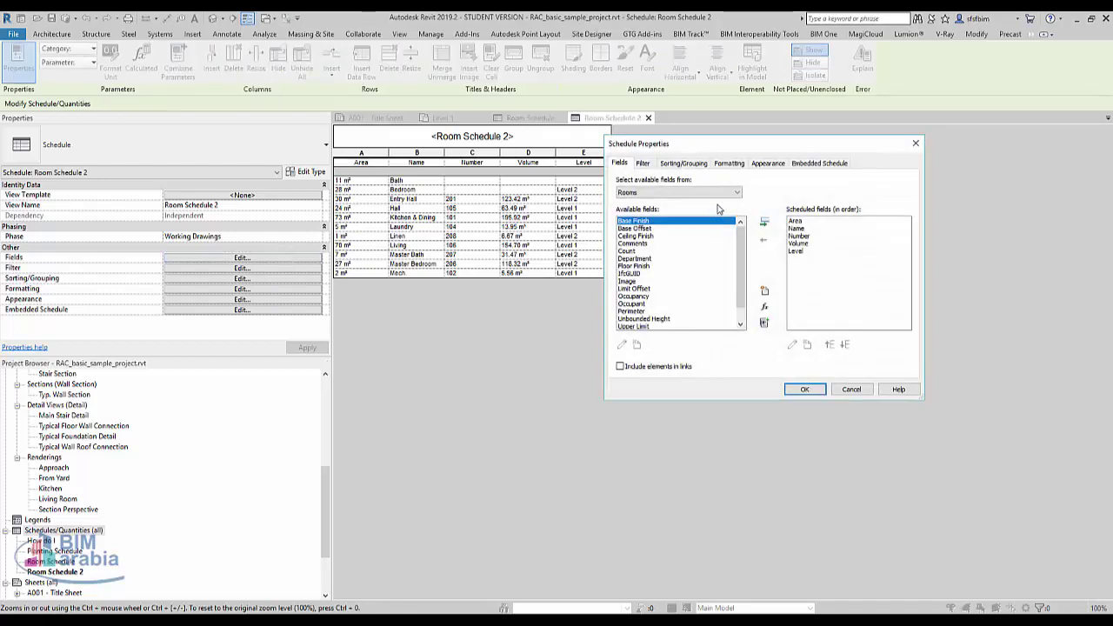
{"action": "left_click", "coordinate": [729, 163]}
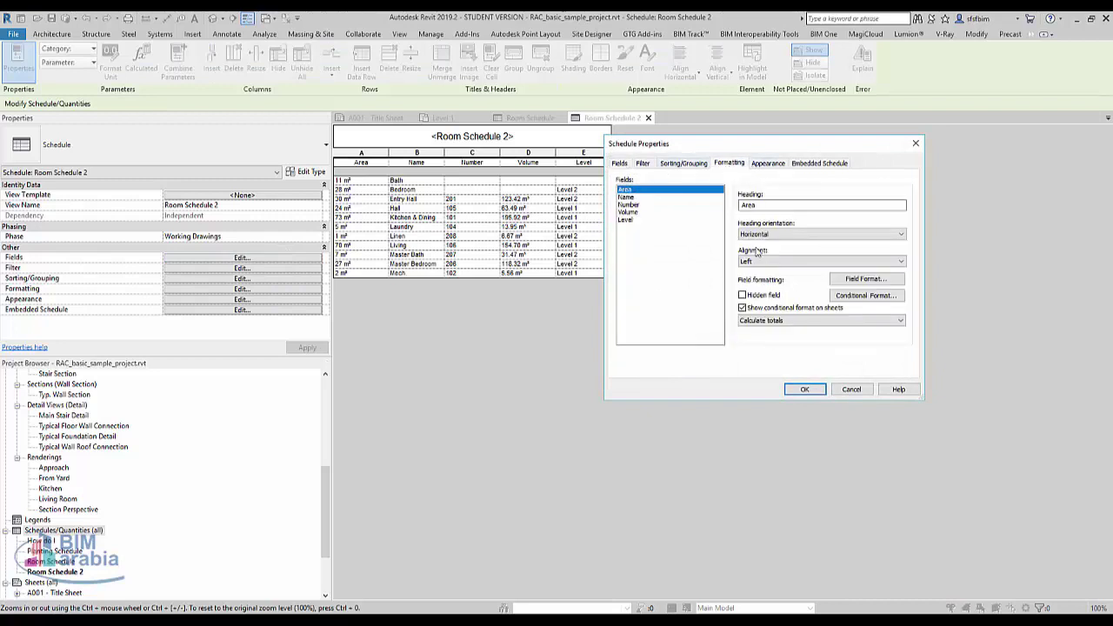
{"action": "left_click", "coordinate": [770, 321]}
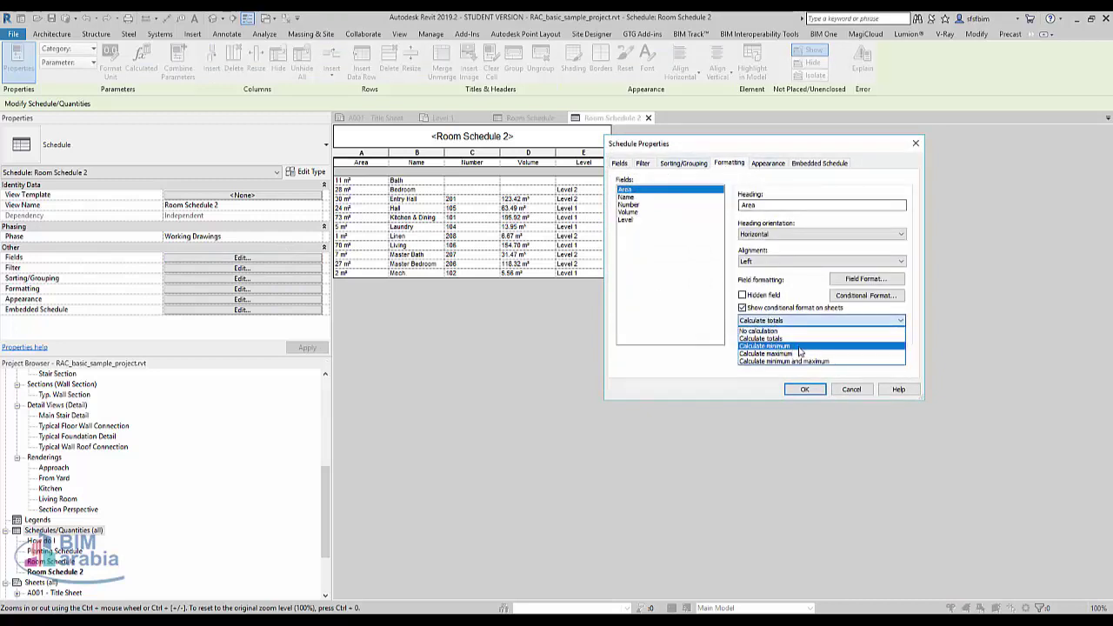
{"action": "left_click", "coordinate": [799, 348]}
{"action": "left_click", "coordinate": [804, 389]}
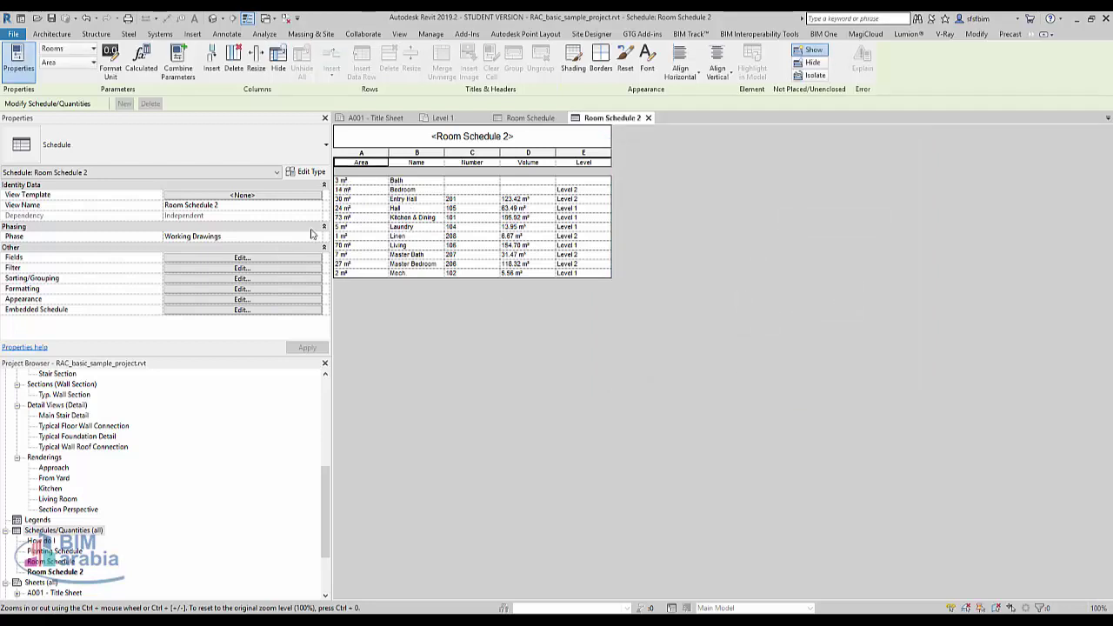
Switch the Area calculation to Calculate maximum.
{"action": "left_click", "coordinate": [278, 259]}
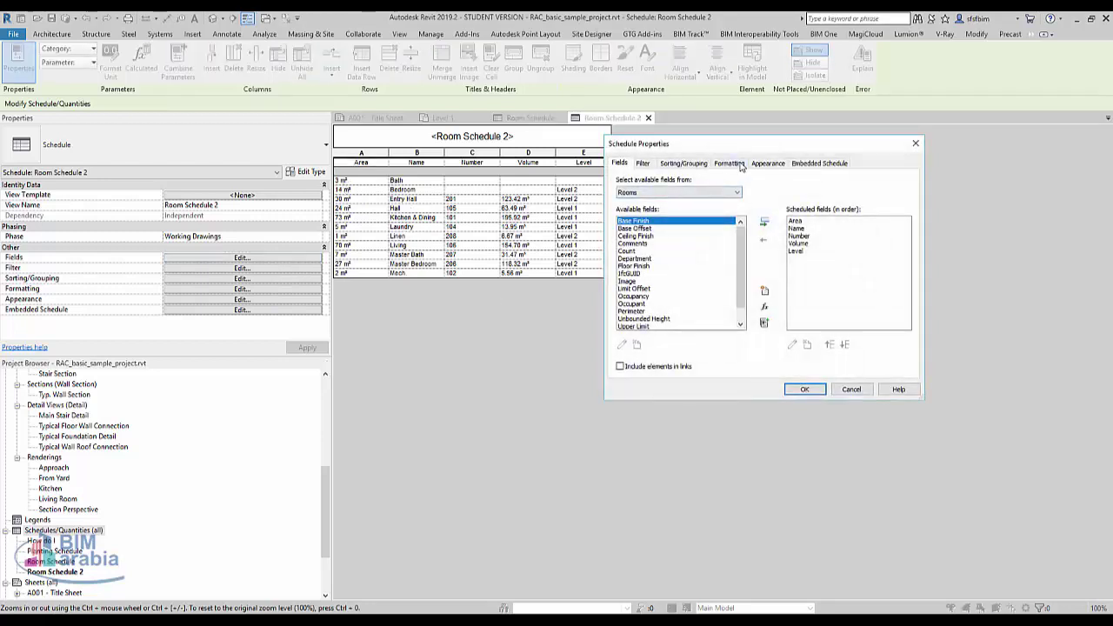
{"action": "left_click", "coordinate": [744, 166]}
{"action": "left_click", "coordinate": [809, 320]}
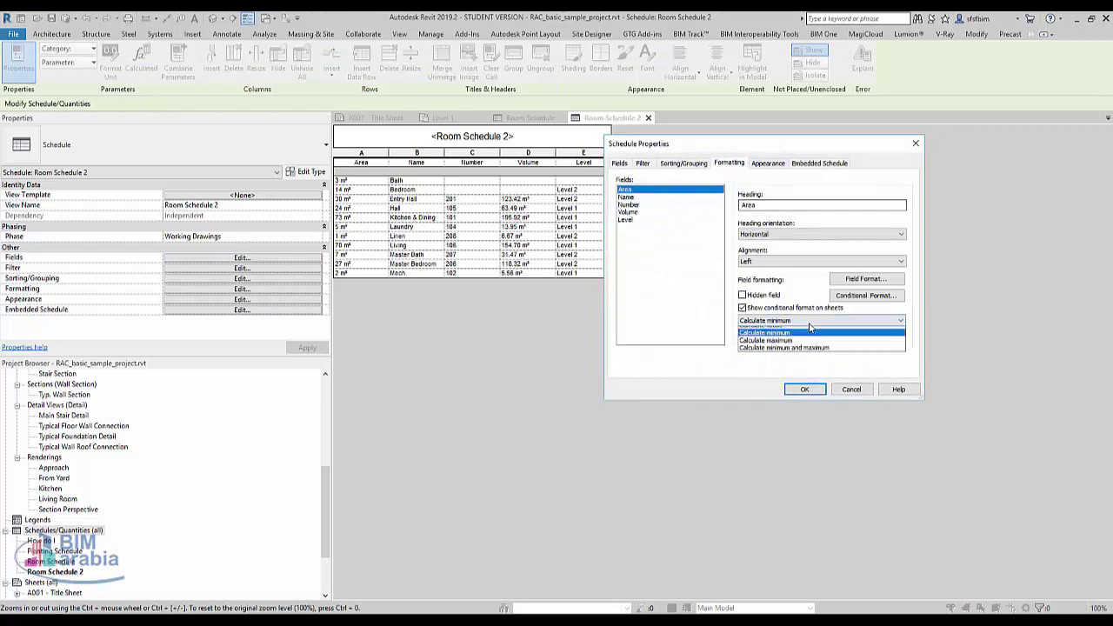
{"action": "left_click", "coordinate": [805, 354]}
{"action": "left_click", "coordinate": [805, 388]}
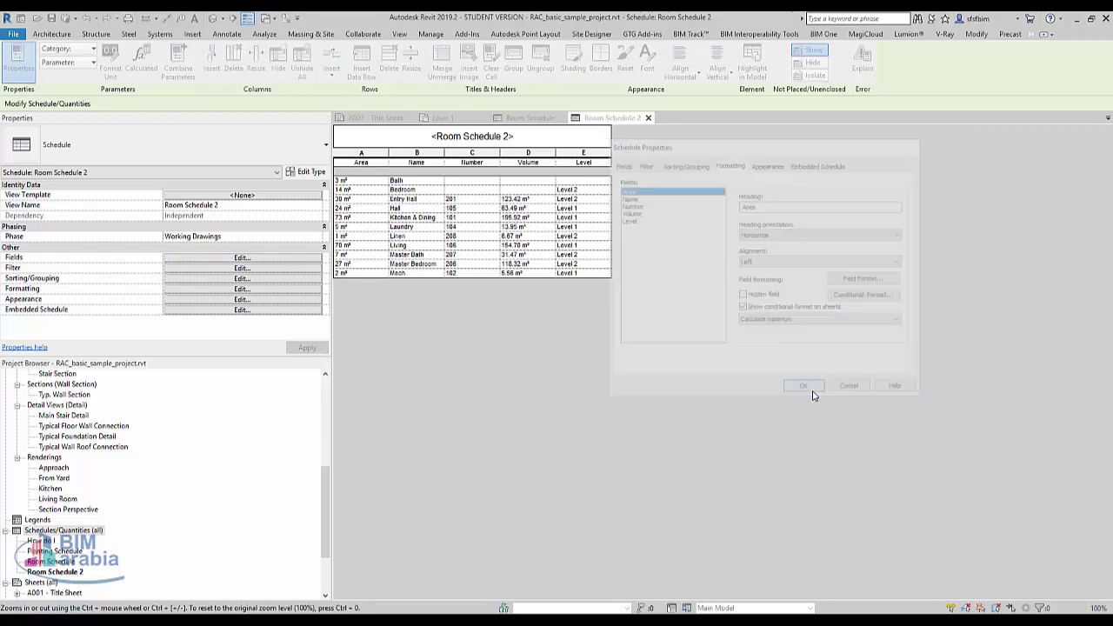
Switch the Area calculation to Calculate minimum and maximum.
{"action": "left_click", "coordinate": [265, 259]}
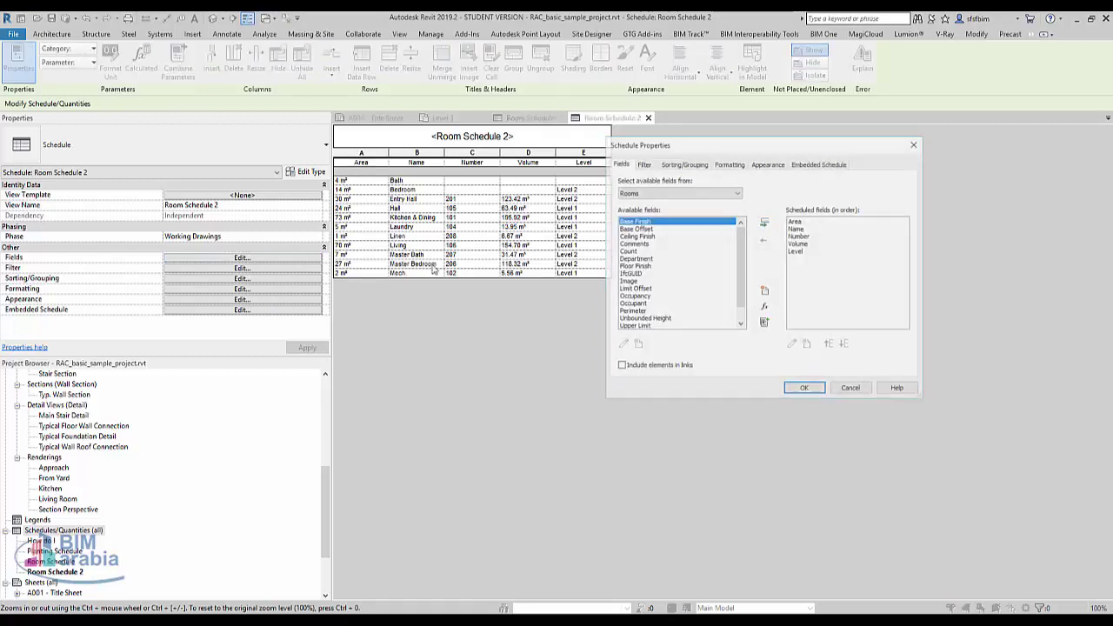
{"action": "left_click", "coordinate": [727, 163]}
{"action": "left_click", "coordinate": [750, 321]}
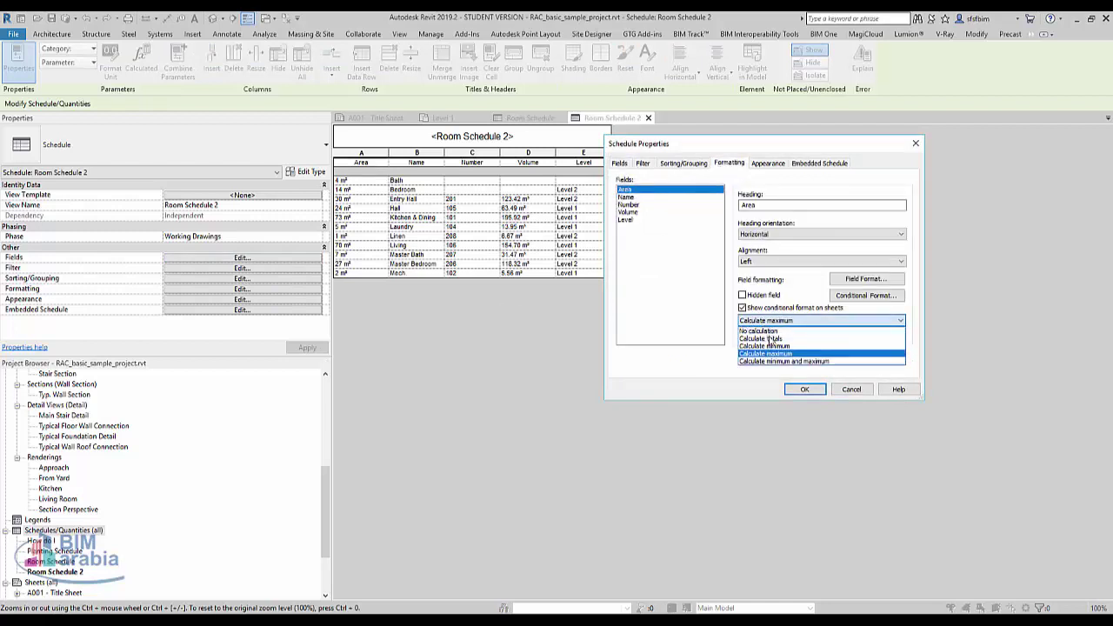
{"action": "left_click", "coordinate": [780, 364]}
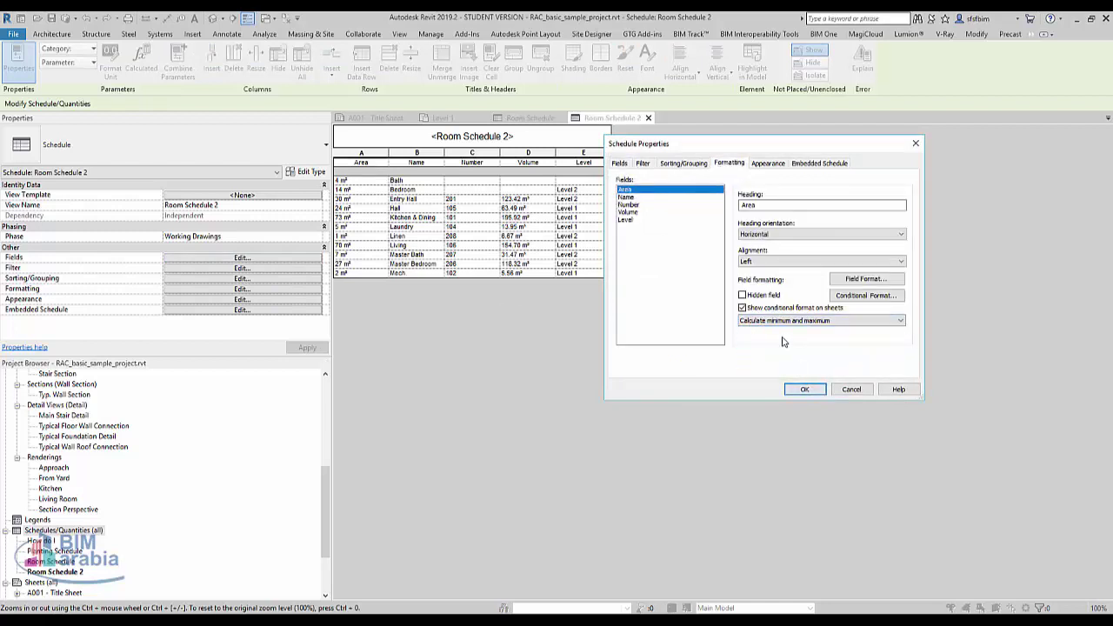
{"action": "left_click", "coordinate": [805, 388]}
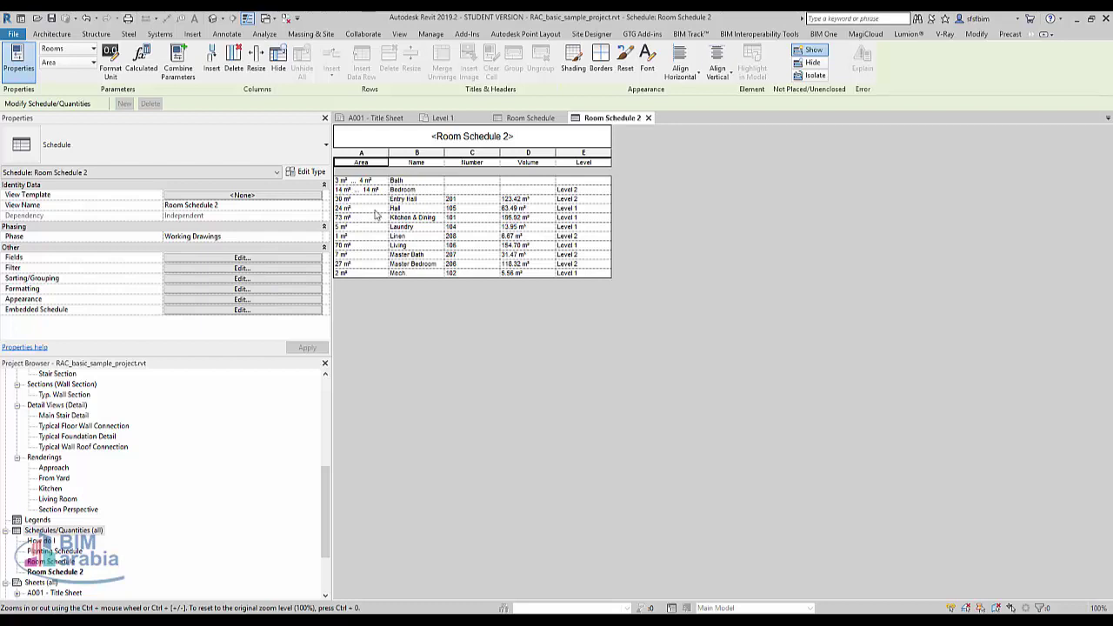
Tick Grand totals so the schedule ends with 'Grand total: 14'.
{"action": "left_click", "coordinate": [286, 260]}
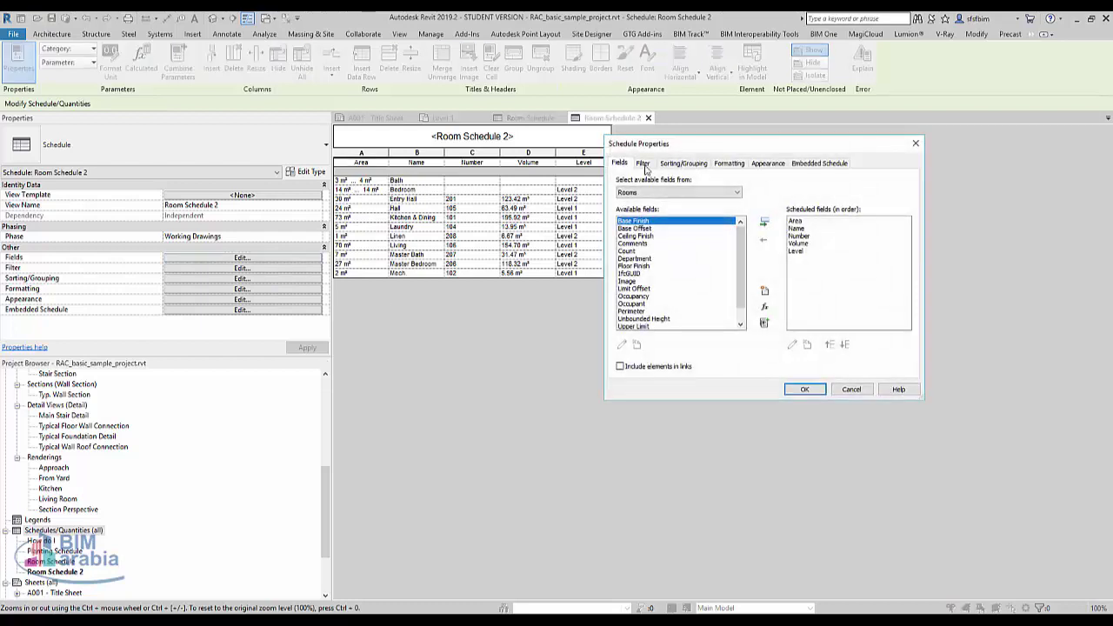
{"action": "left_click", "coordinate": [684, 164]}
{"action": "left_click", "coordinate": [641, 323]}
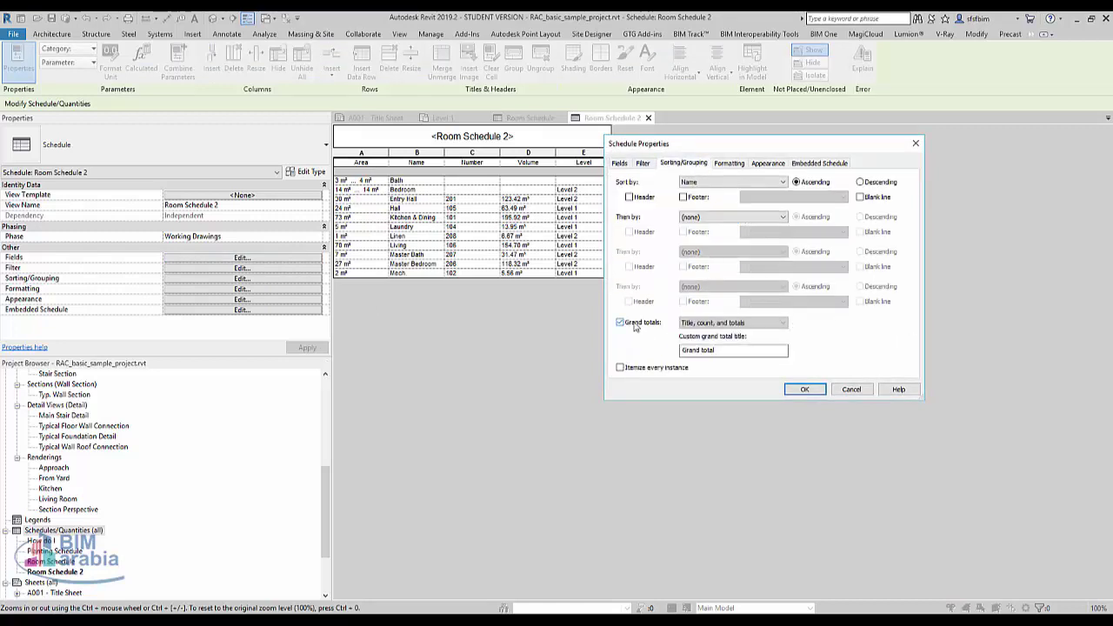
{"action": "left_click", "coordinate": [804, 389]}
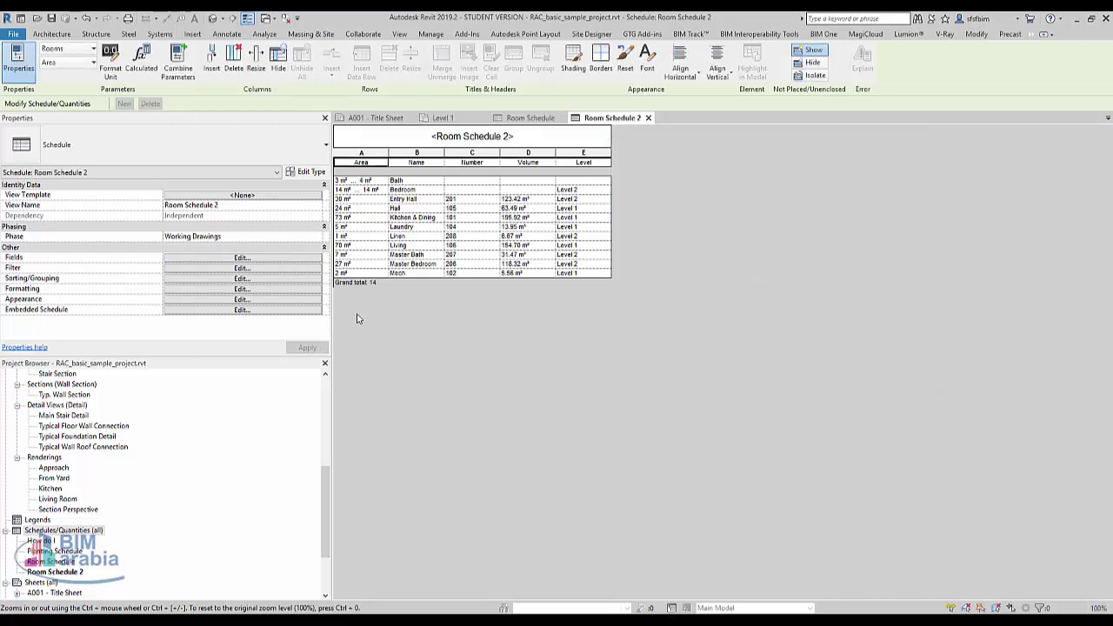
Review the grand total styles without changing them, then select the Number field's formatting.
{"action": "left_click", "coordinate": [275, 258]}
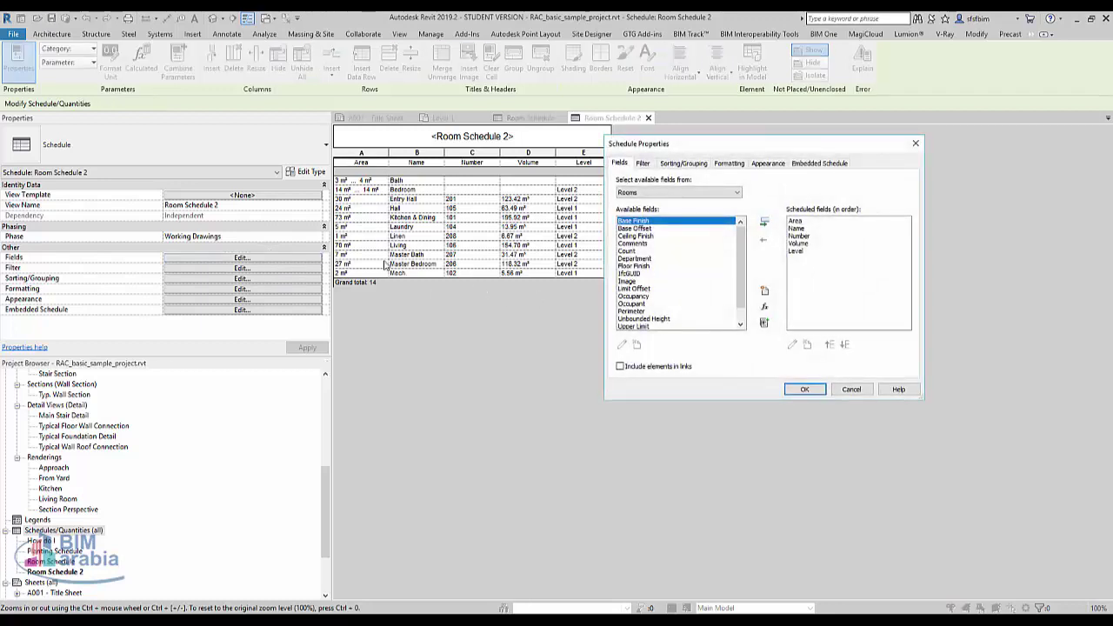
{"action": "left_click", "coordinate": [705, 164]}
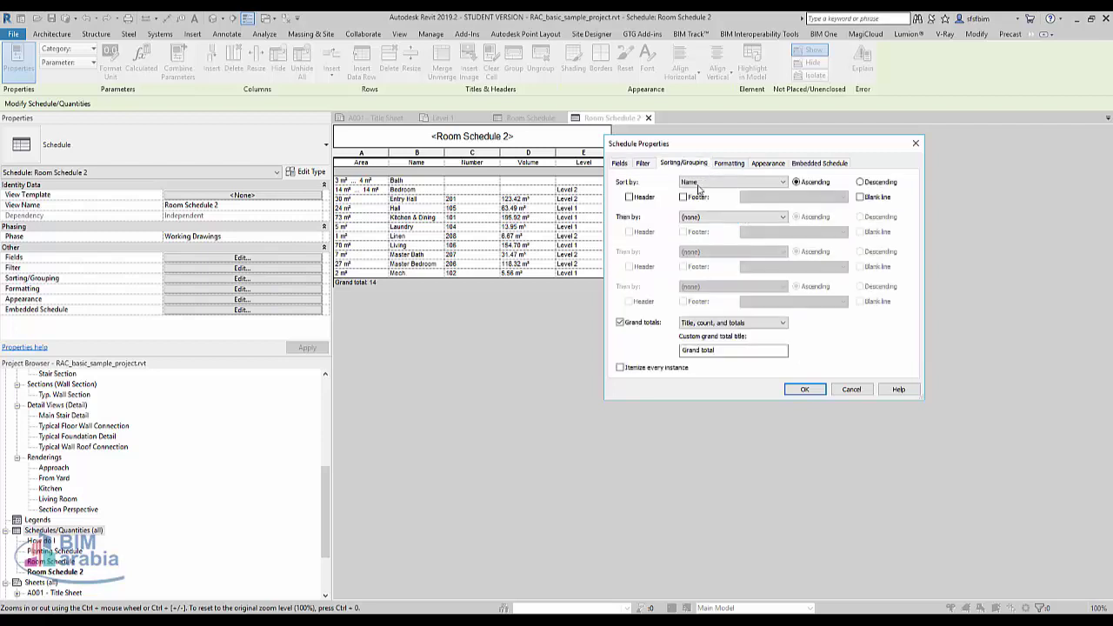
{"action": "left_click", "coordinate": [762, 325]}
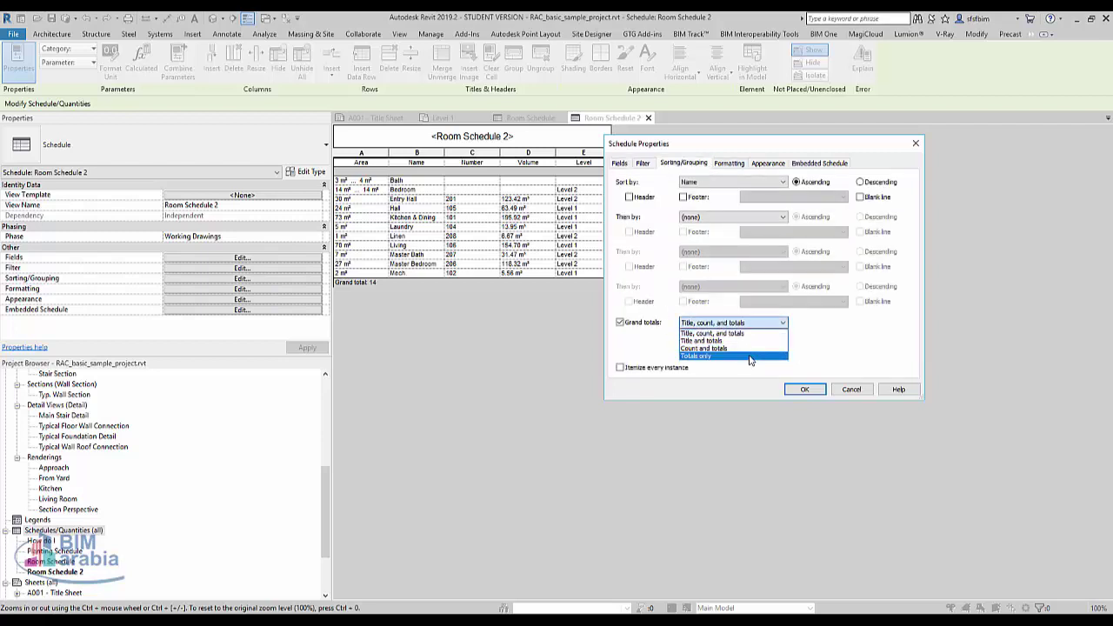
{"action": "left_click", "coordinate": [658, 346]}
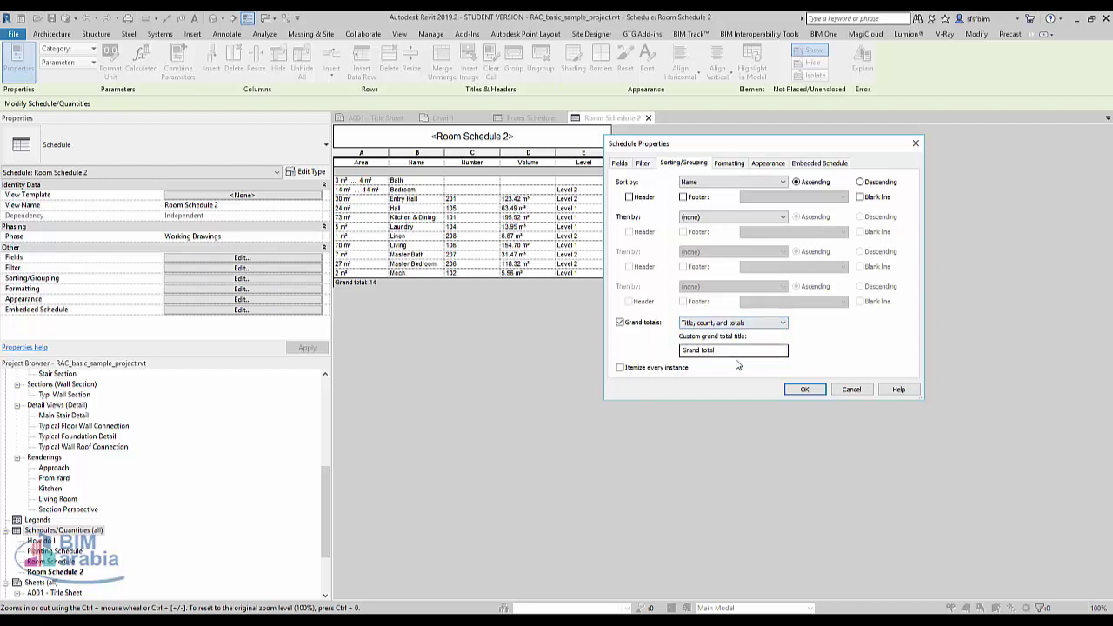
{"action": "left_click", "coordinate": [731, 164]}
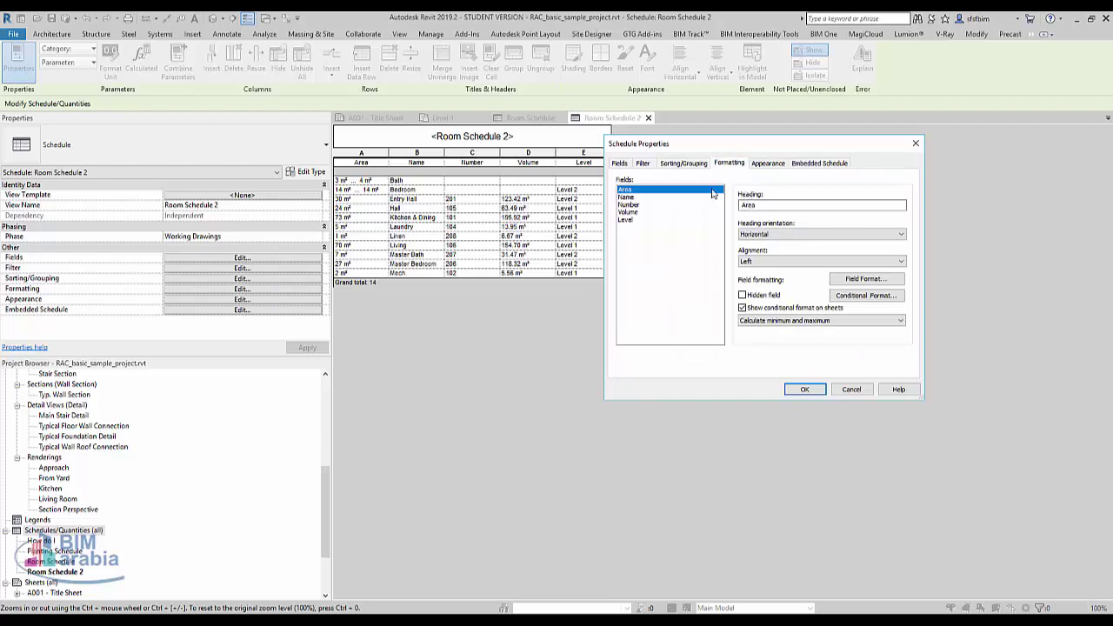
{"action": "left_click", "coordinate": [630, 205]}
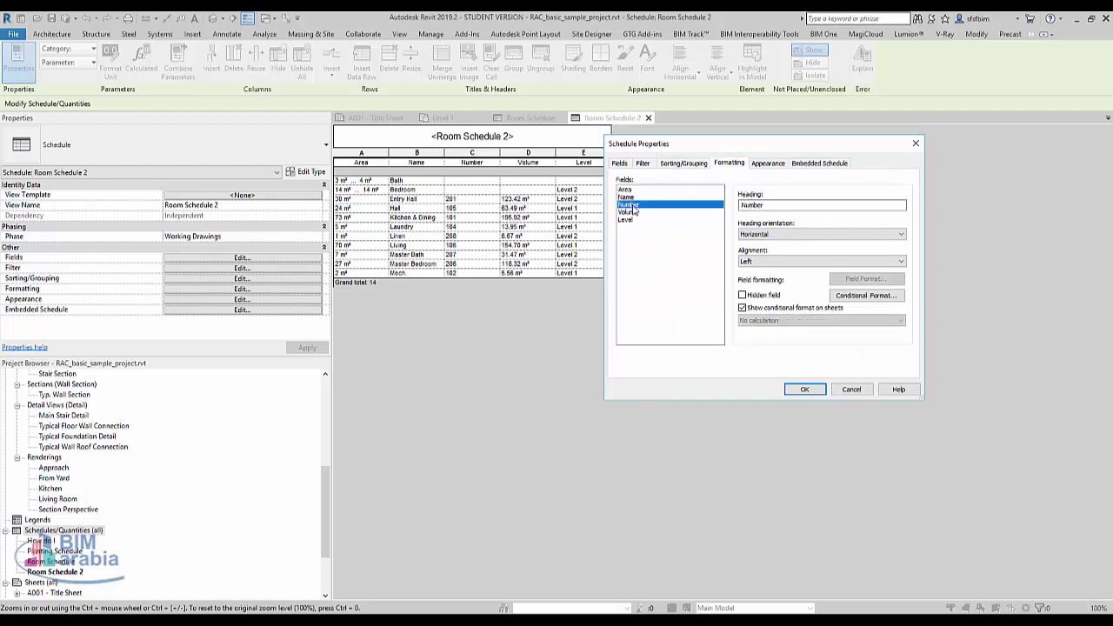